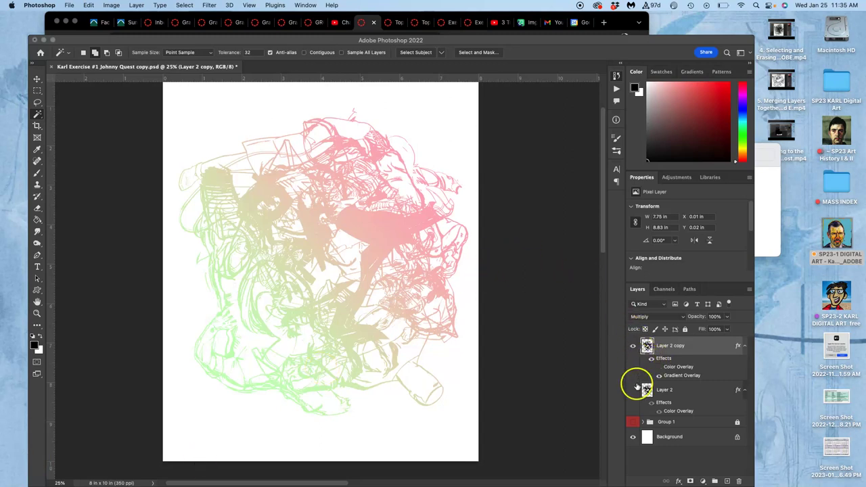
- Leave the black-line Layer 2 hidden with Layer 2 copy visible, and open Layer 2 copy's Layer Style
left_click(633, 390)
left_click(633, 346)
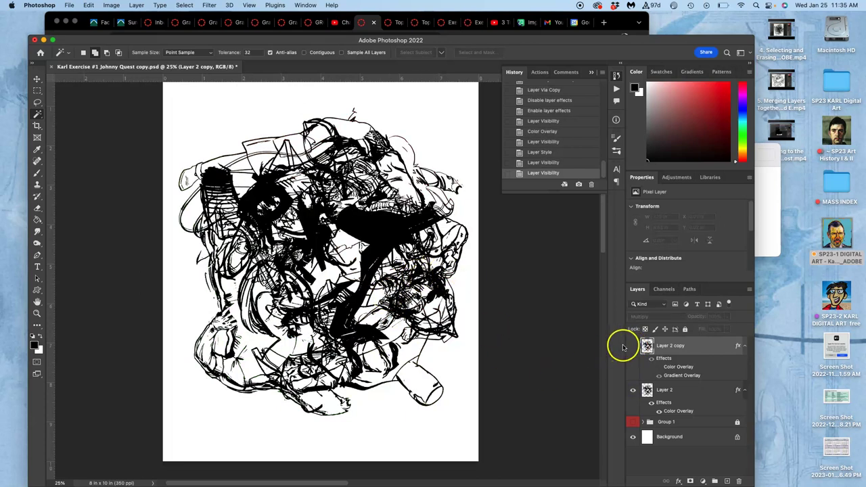
left_click(632, 345)
left_click(633, 390)
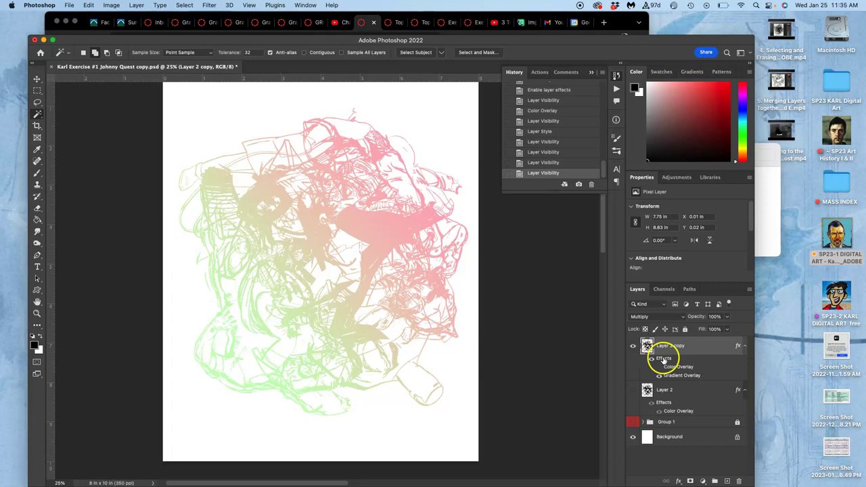
double_click(698, 347)
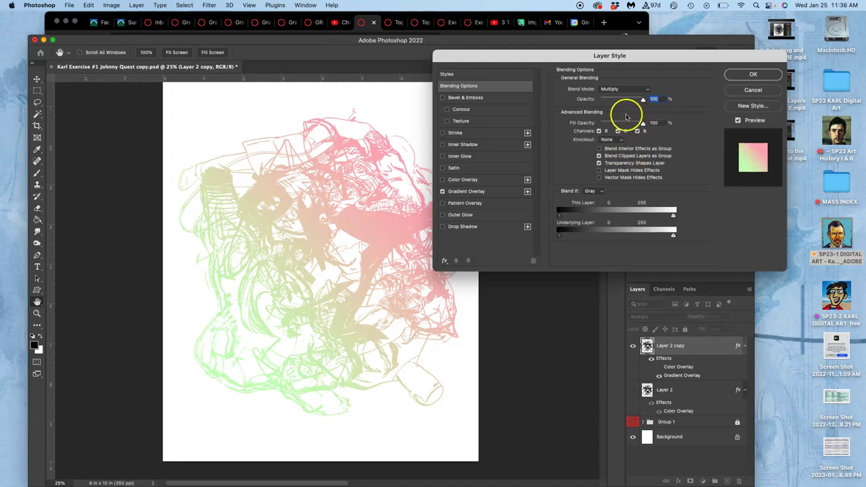
- Switch Layer 2 copy's Gradient Overlay to the blue-purple-pink Iridescent_15 preset
left_click(485, 194)
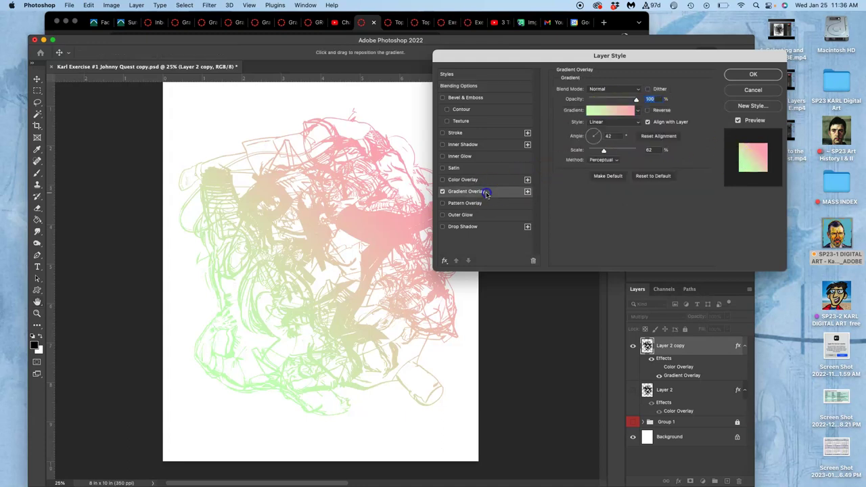
left_click(638, 111)
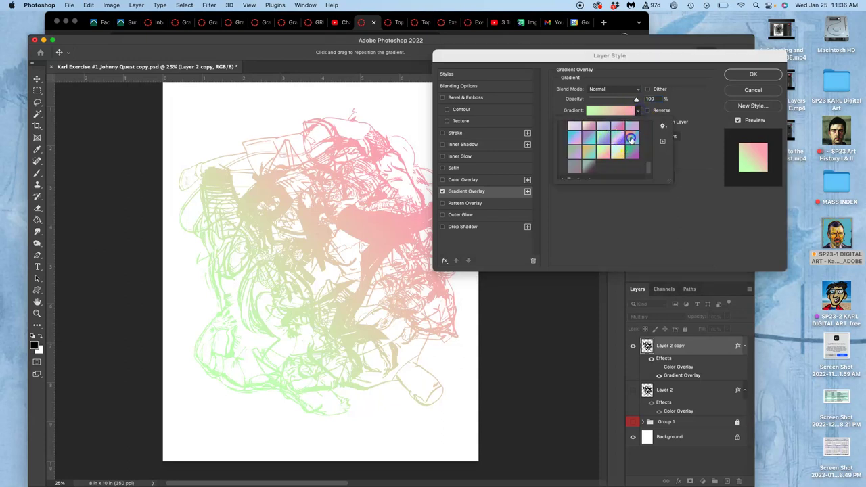
left_click(630, 140)
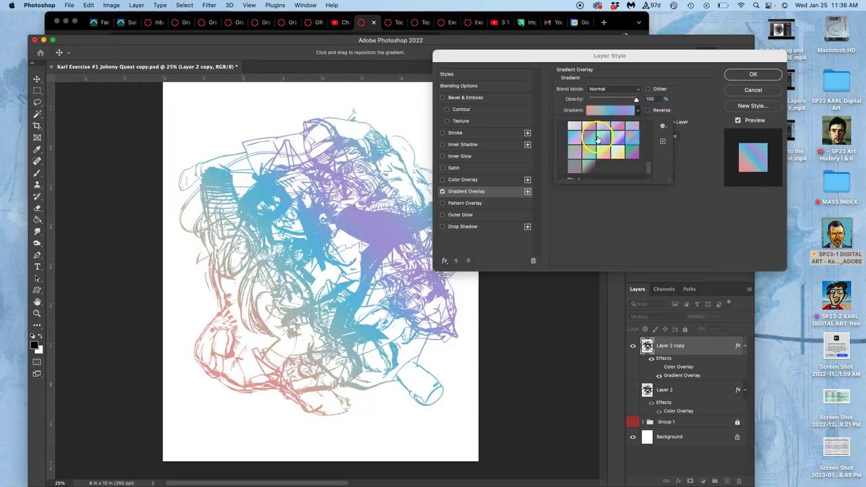
- In the Gradient Editor, add a colour stop at 65% and colour it red b44949
left_click(607, 112)
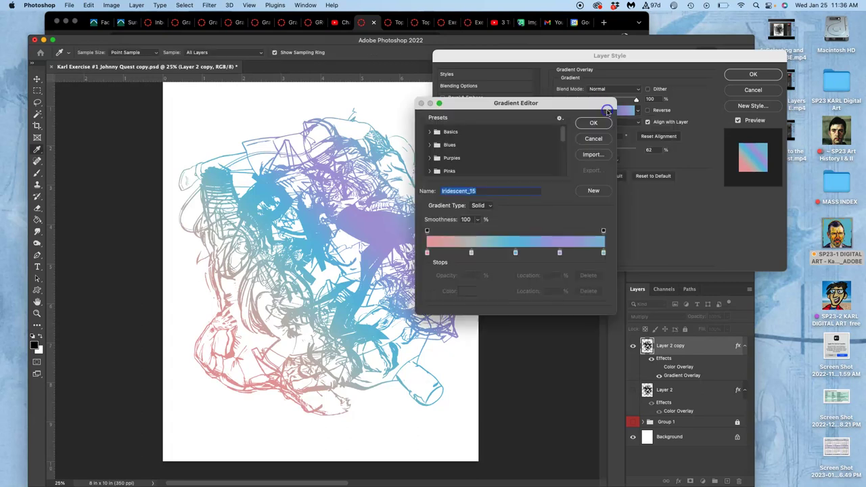
left_click(494, 253)
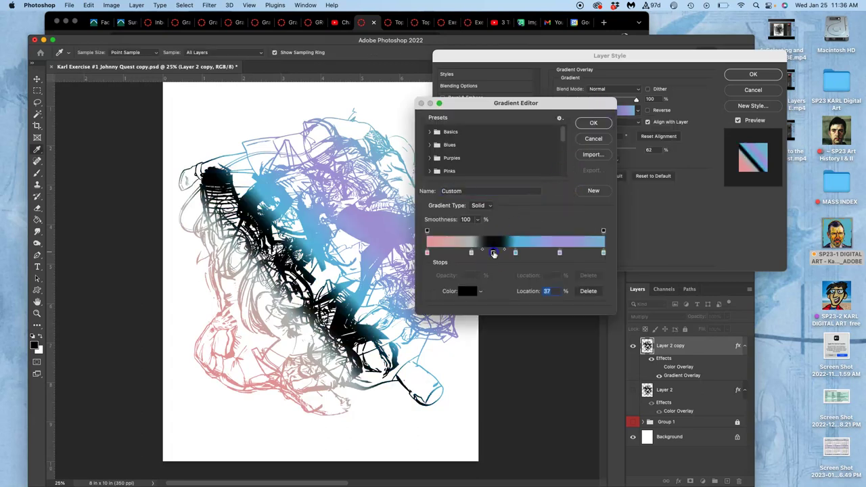
left_click_drag(492, 254, 542, 251)
double_click(542, 253)
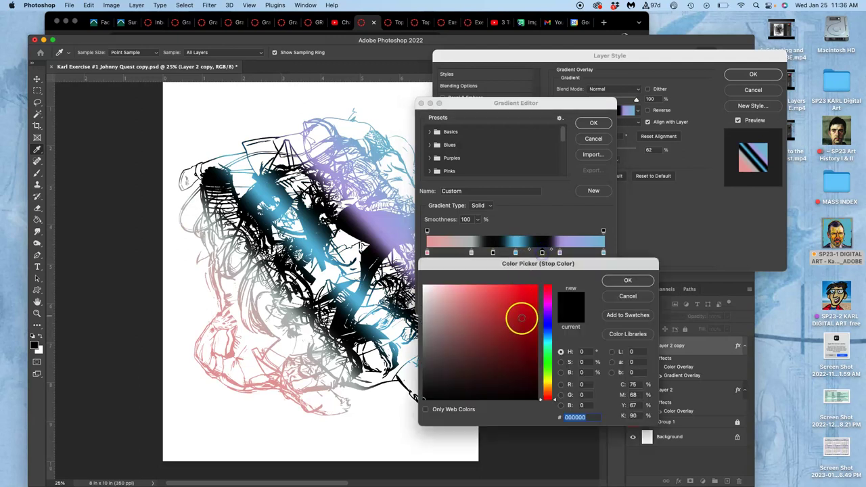
left_click_drag(521, 319, 491, 318)
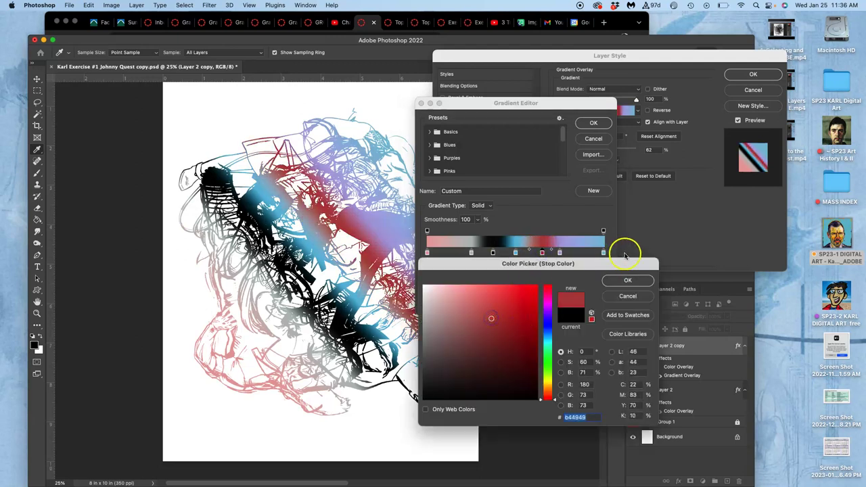
left_click(626, 280)
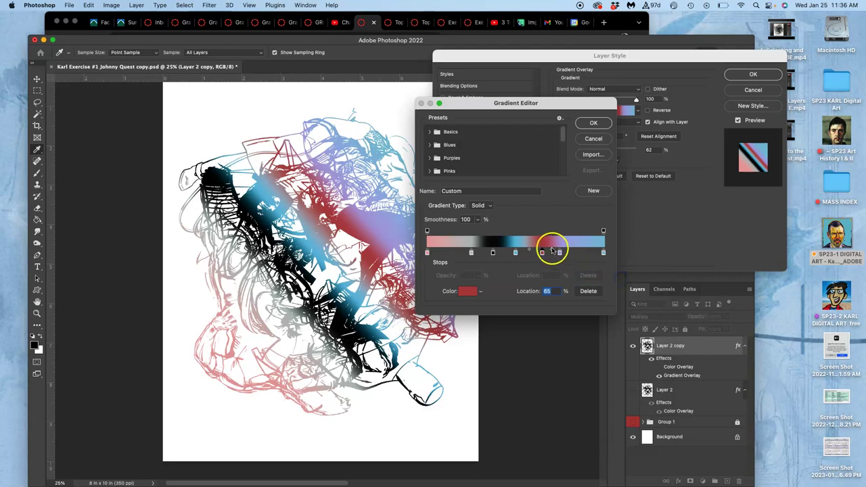
- Move the purple stop to 94% and the grey stop to 12%
left_click(560, 252)
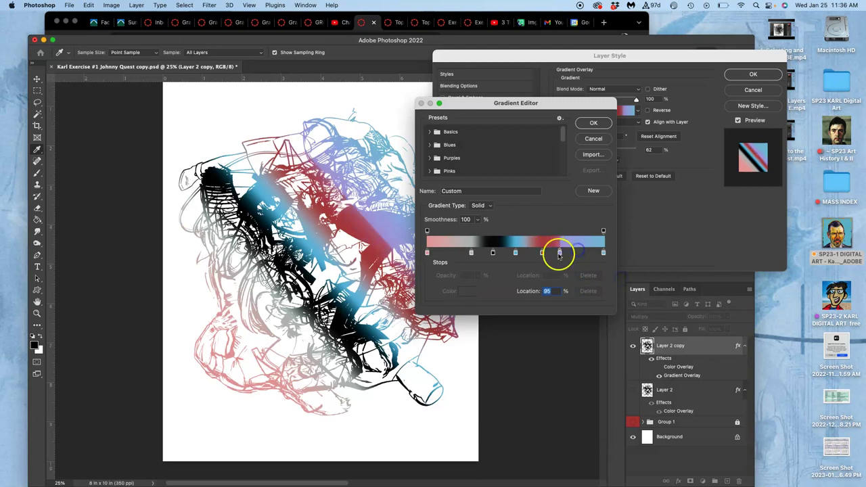
left_click_drag(560, 252, 593, 253)
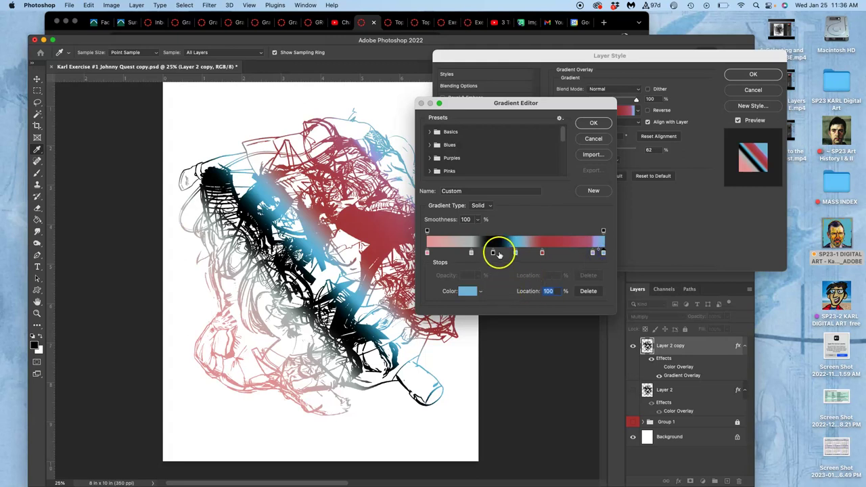
mouse_move(471, 253)
left_mouse_down()
mouse_move(447, 254)
mouse_move(480, 252)
left_mouse_up()
- Recolour the black stop to yellow-green c7d185 and move the blue stop to 56%
left_click(467, 291)
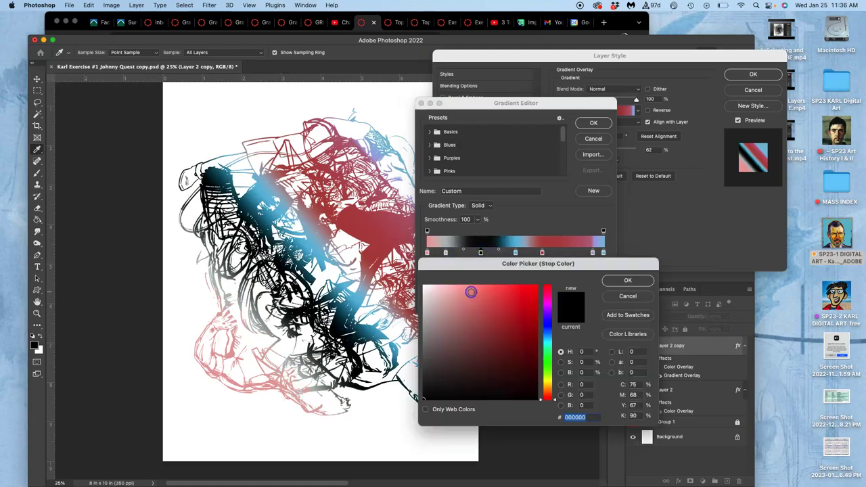
left_click(546, 377)
left_click(464, 305)
left_click(627, 281)
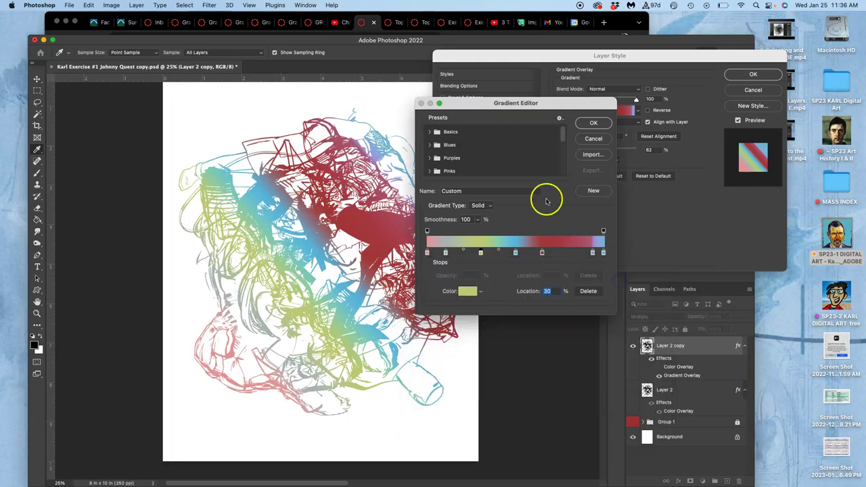
left_click(515, 253)
left_click_drag(515, 256, 564, 254)
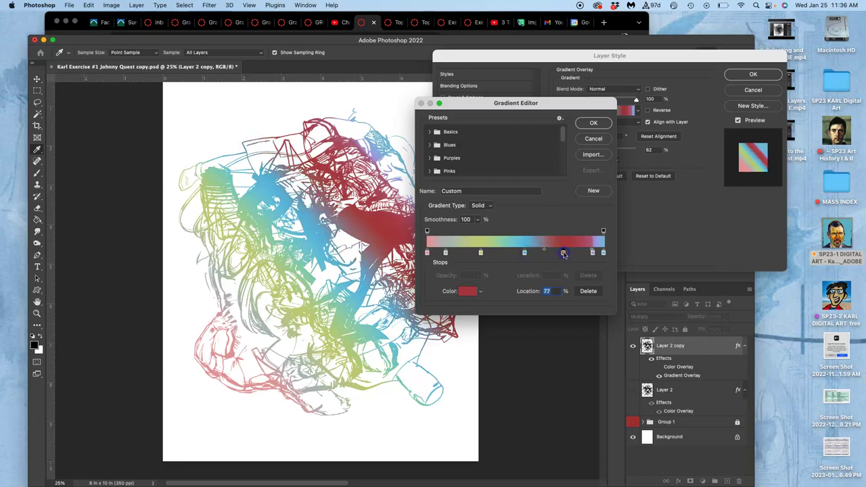
- Accept the custom gradient, then set angle 79°, scale 150% and opacity 79% with Reverse left off
left_click(595, 123)
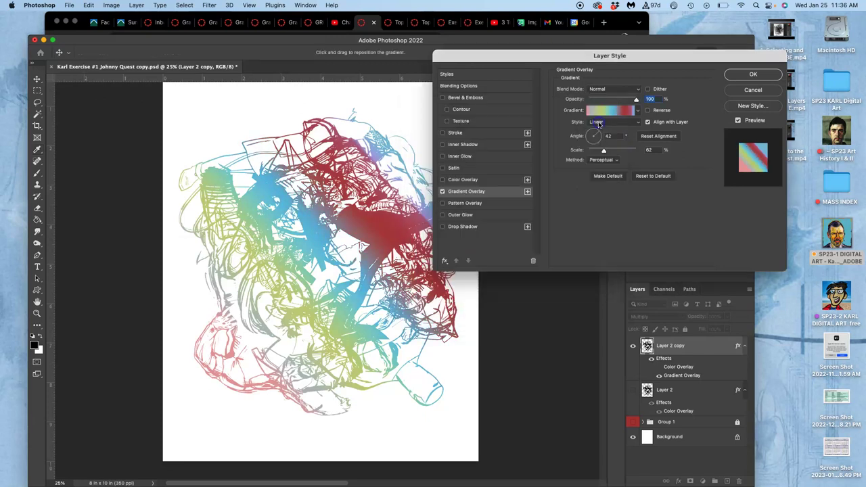
left_click(594, 133)
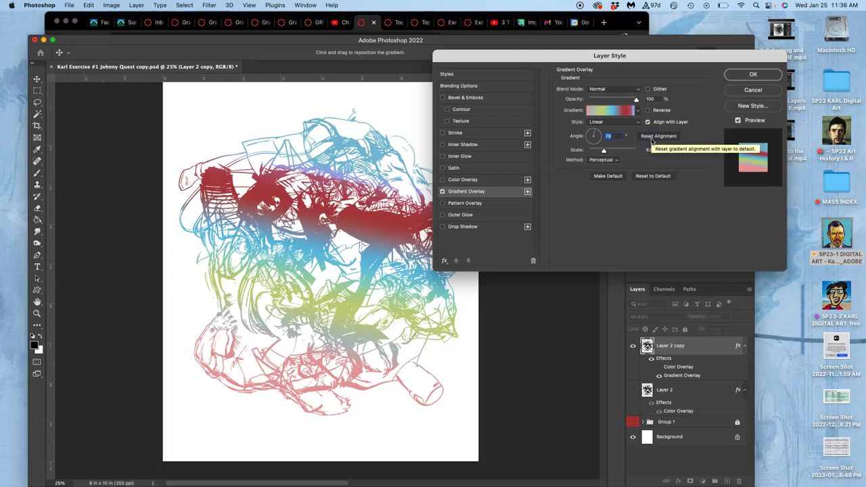
left_click(648, 110)
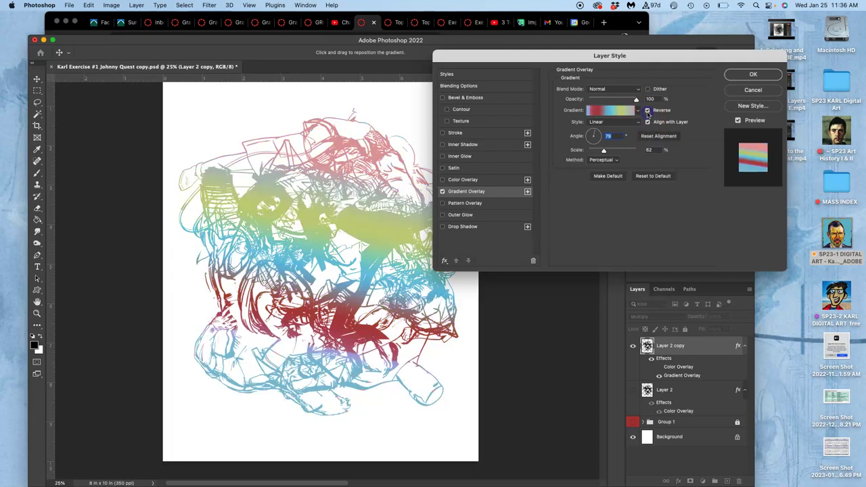
left_click(647, 111)
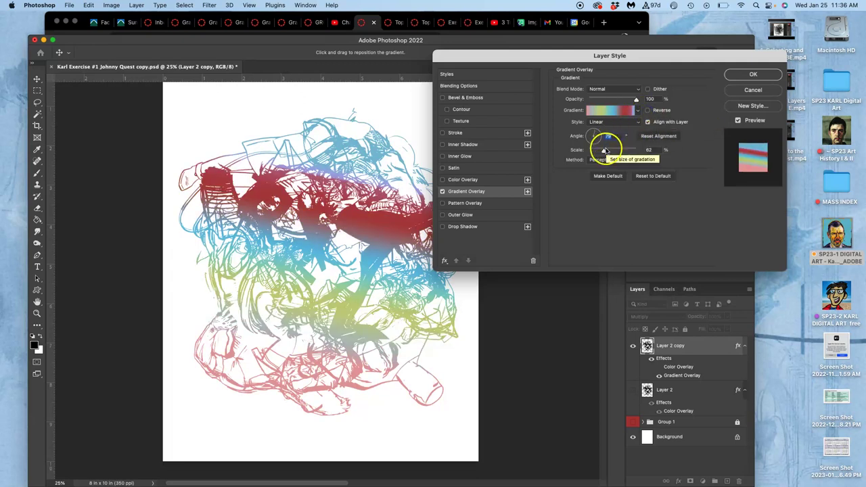
left_click_drag(604, 150, 636, 171)
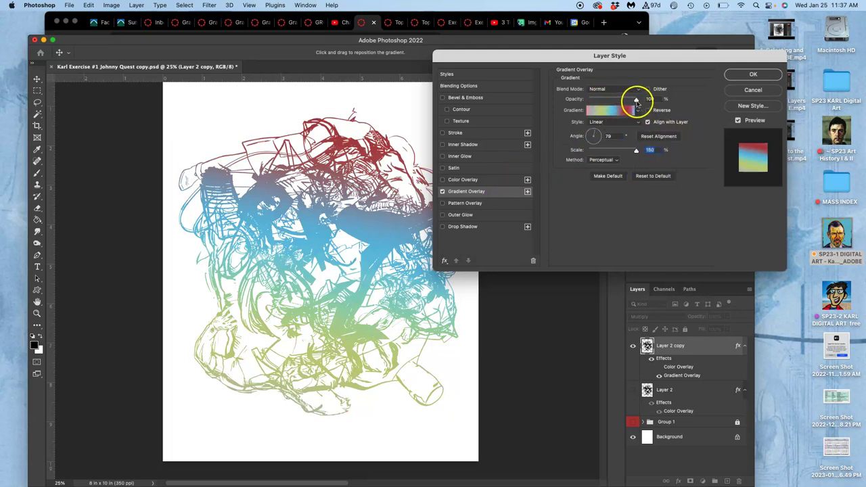
mouse_move(636, 102)
left_mouse_down()
mouse_move(580, 102)
mouse_move(629, 101)
left_mouse_up()
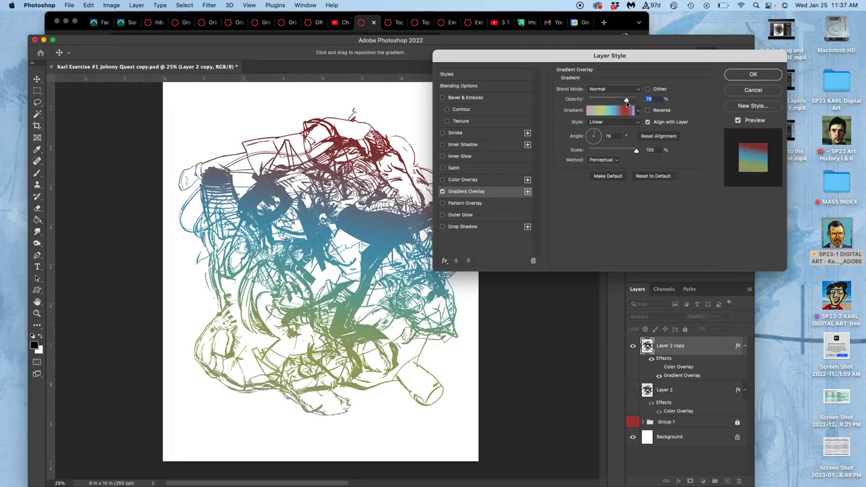
- Turn on the cyan Color Overlay and compare it at lower and full opacity
left_click(443, 180)
left_click(467, 181)
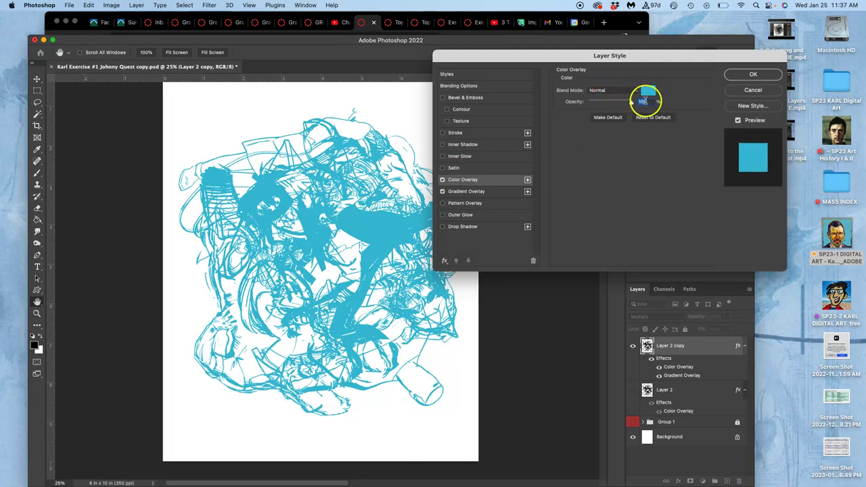
left_click(442, 180)
left_click(443, 180)
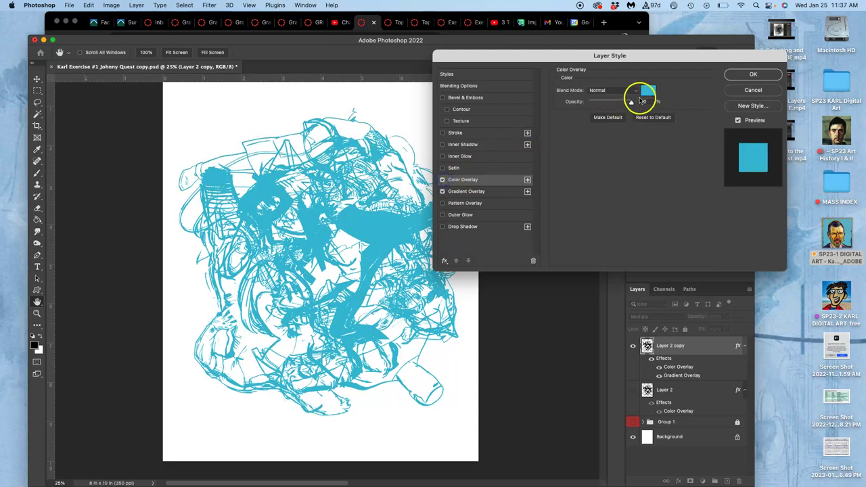
left_click_drag(632, 103, 595, 102)
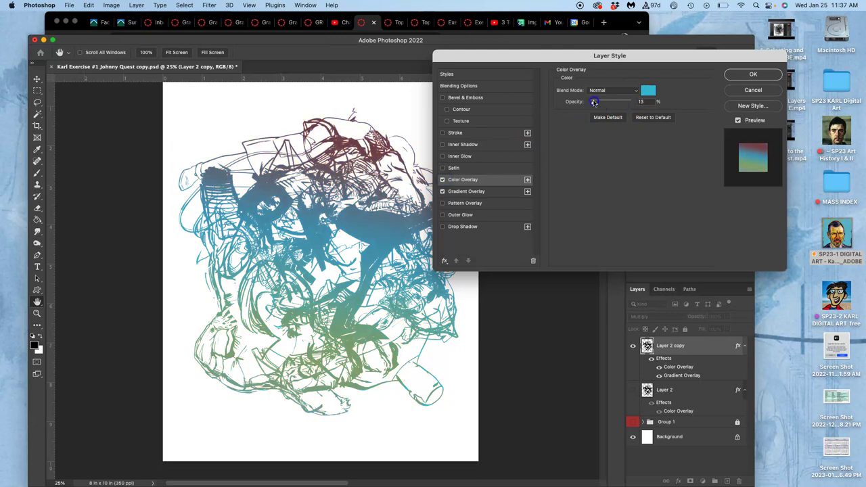
left_click_drag(594, 102, 663, 105)
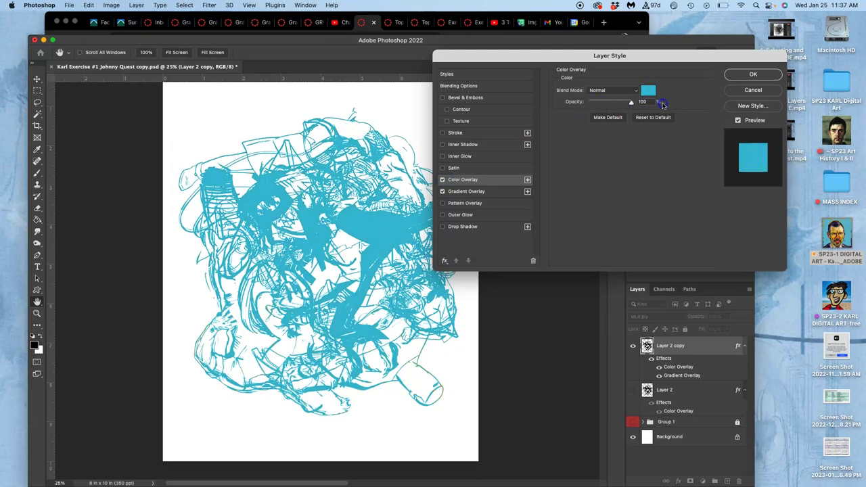
- Set the Color Overlay blend mode to Dissolve and its opacity to about 25%
left_click(624, 91)
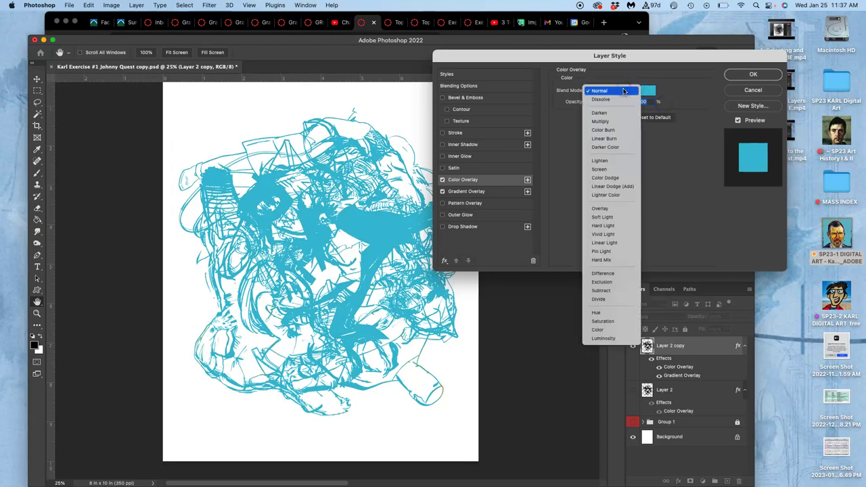
left_click(606, 123)
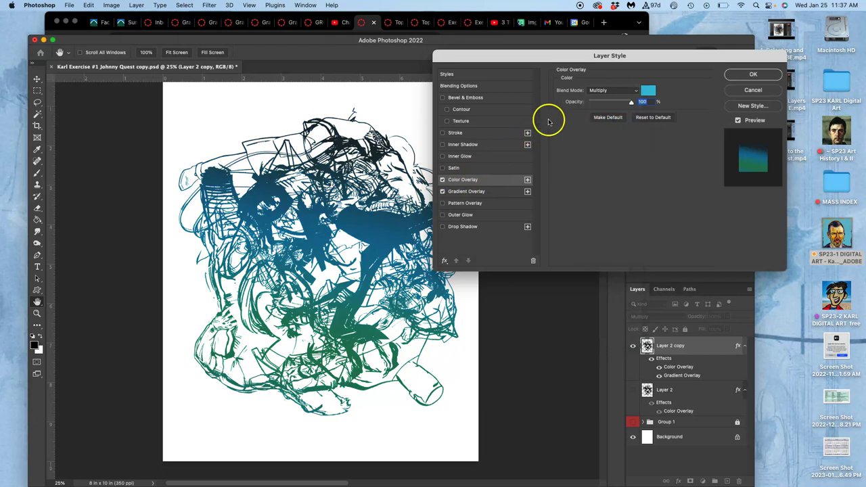
left_click(604, 90)
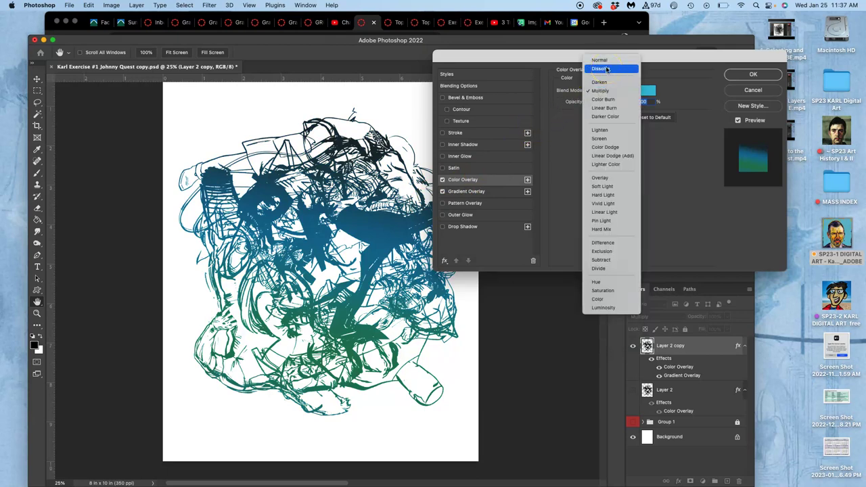
left_click(606, 69)
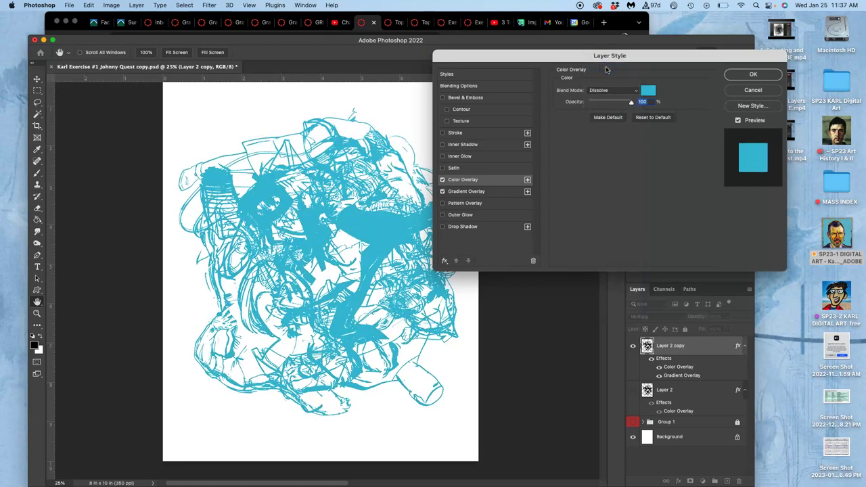
left_click(631, 102)
left_click_drag(631, 105, 615, 106)
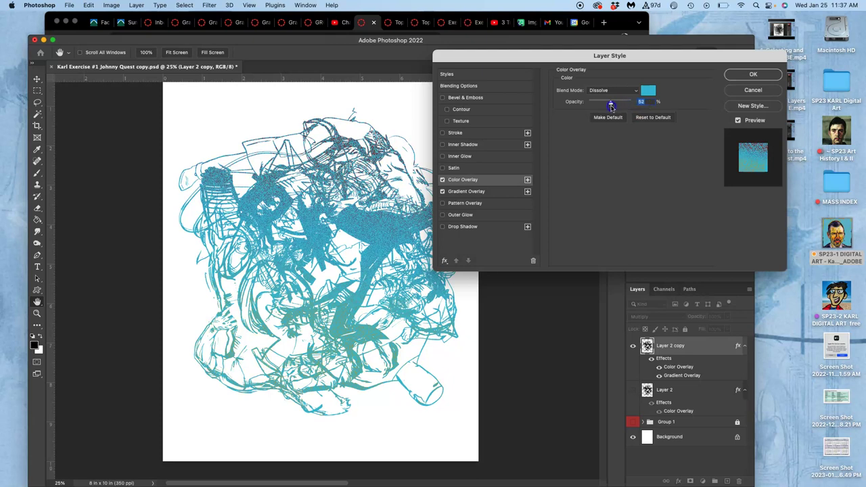
left_click_drag(611, 106, 604, 107)
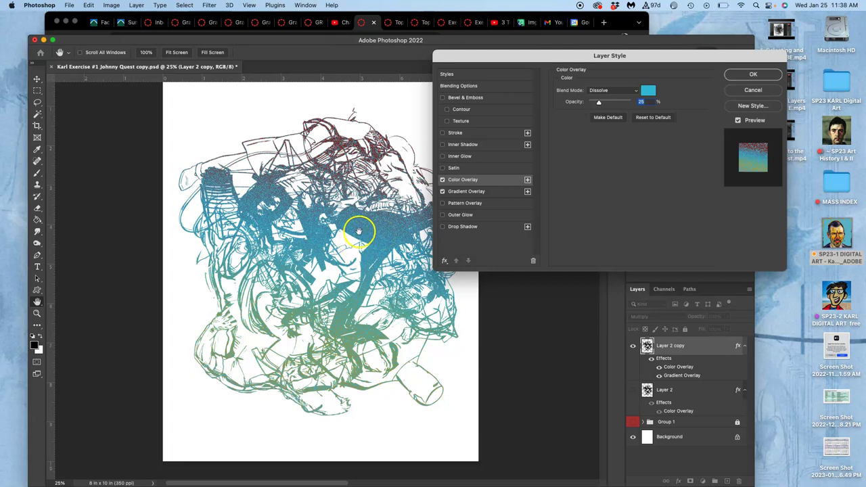
- Apply the layer style, zoom to 300% to inspect the dissolve grain, then back to 25%
left_click(750, 75)
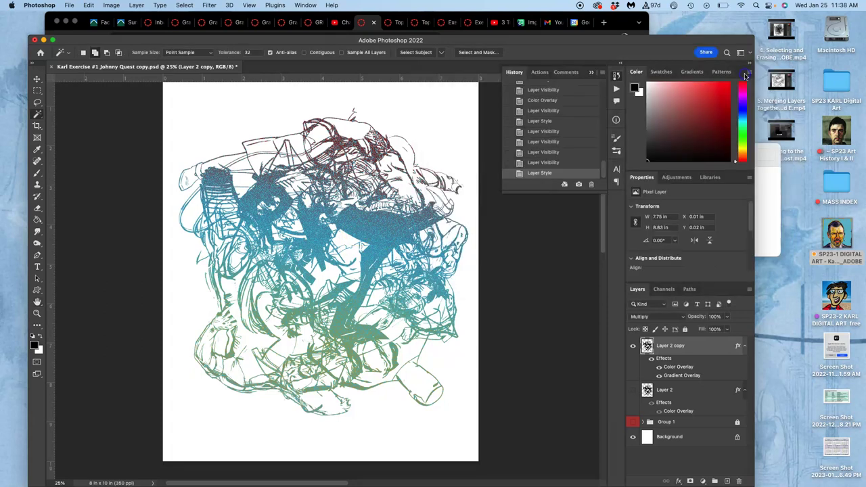
scroll(386, 223, "up", 10)
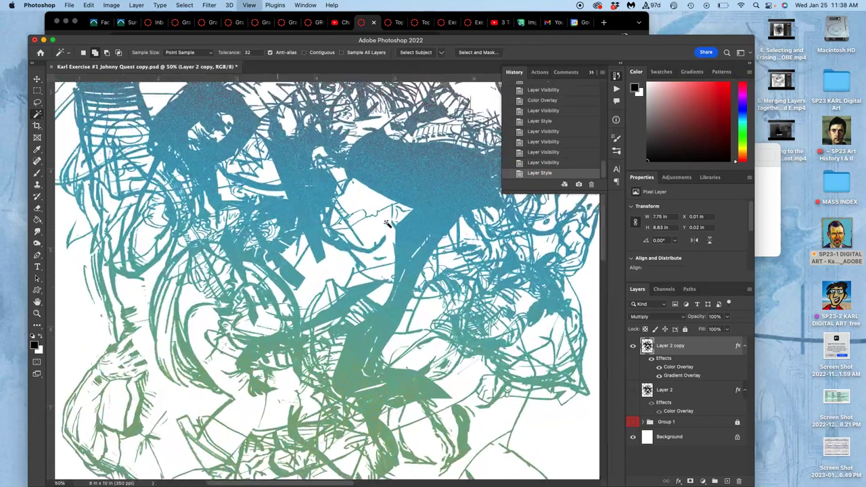
scroll(386, 223, "up", 10)
scroll(386, 224, "right", 3)
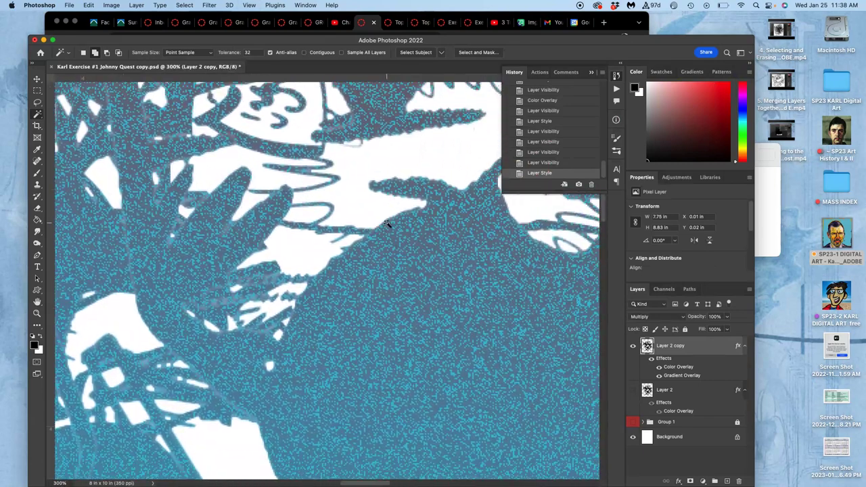
scroll(386, 223, "down", 3)
scroll(386, 223, "right", 3)
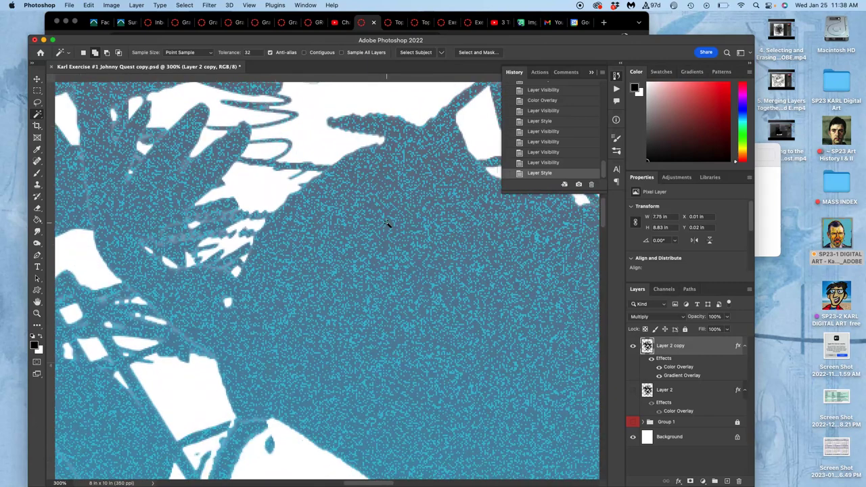
scroll(387, 223, "down", 10)
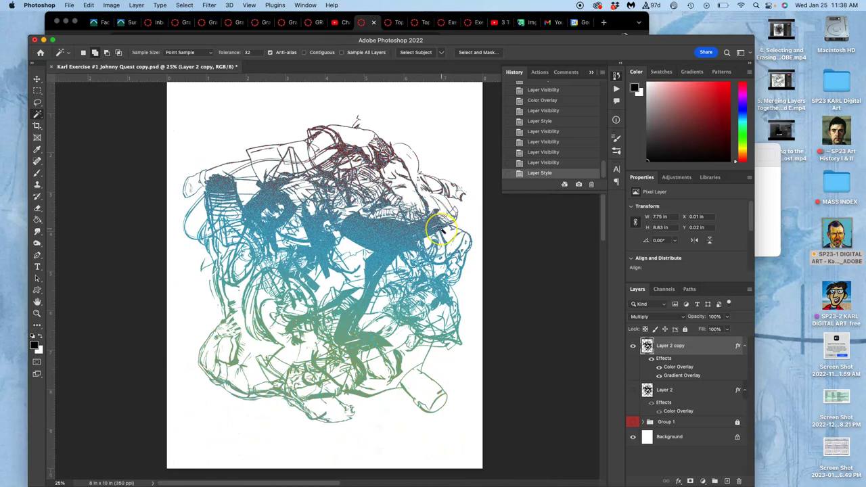
- Scroll through the Imgur Past Student Examples post in Chrome, then start a new Google tab
left_click(628, 23)
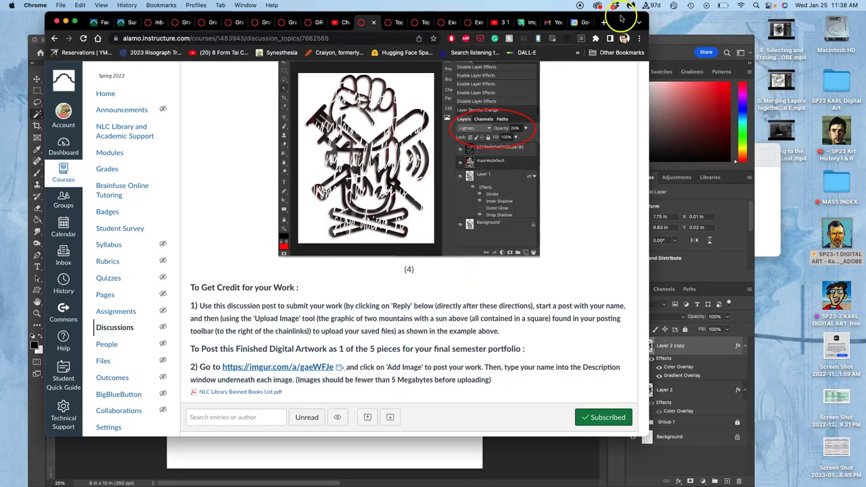
left_click_drag(613, 22, 639, 42)
left_click(556, 41)
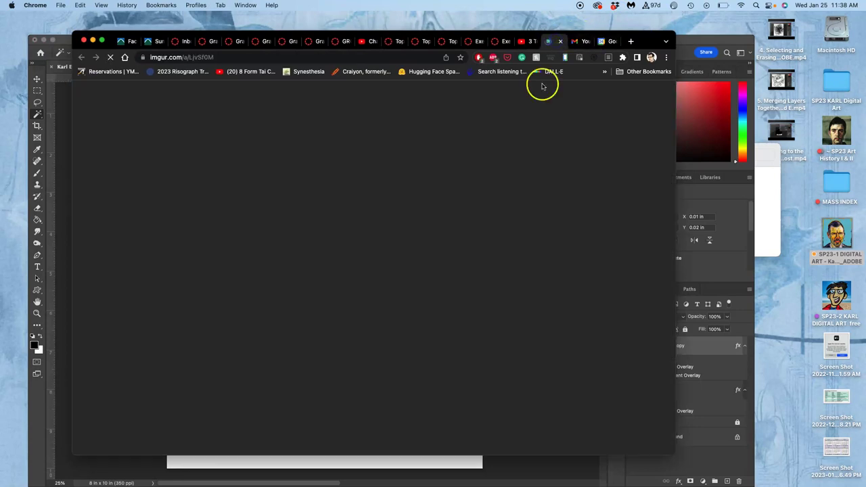
scroll(343, 318, "down", 20)
scroll(336, 319, "down", 15)
scroll(318, 311, "up", 5)
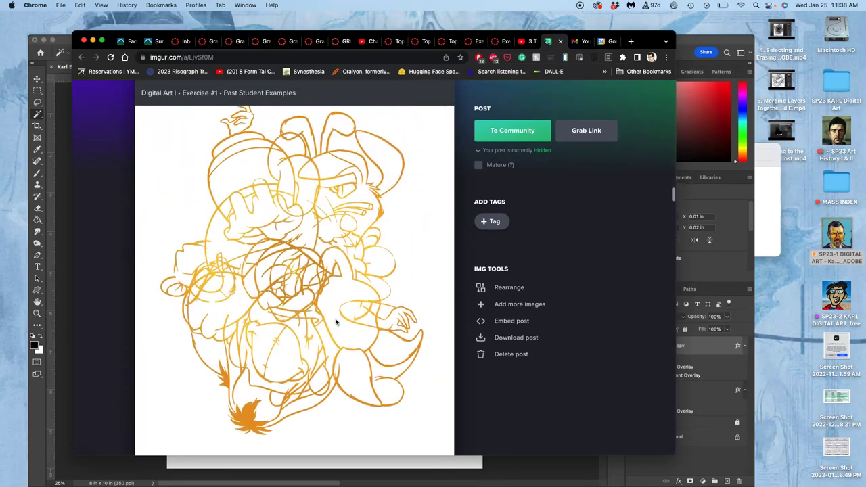
scroll(335, 259, "down", 10)
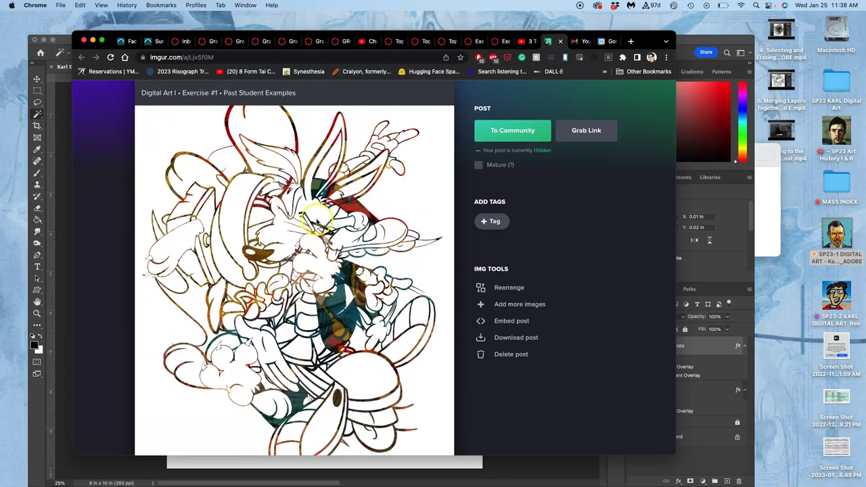
scroll(303, 324, "down", 2)
scroll(304, 324, "down", 10)
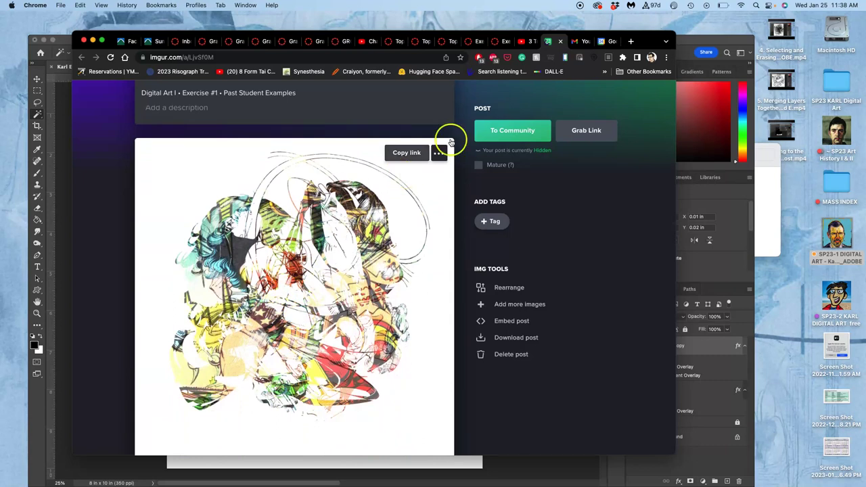
left_click(631, 42)
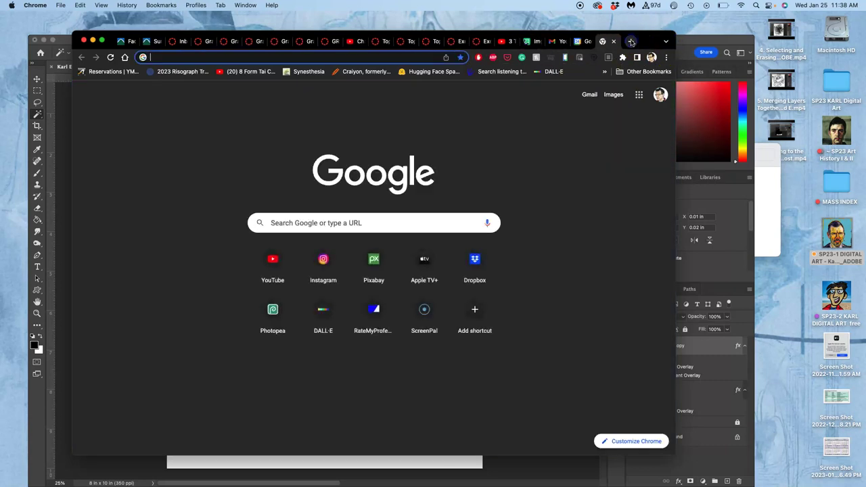
mouse_move(651, 37)
left_mouse_down()
mouse_move(863, 57)
mouse_move(693, 360)
mouse_move(711, 65)
mouse_move(673, 17)
mouse_move(664, 34)
left_mouse_up()
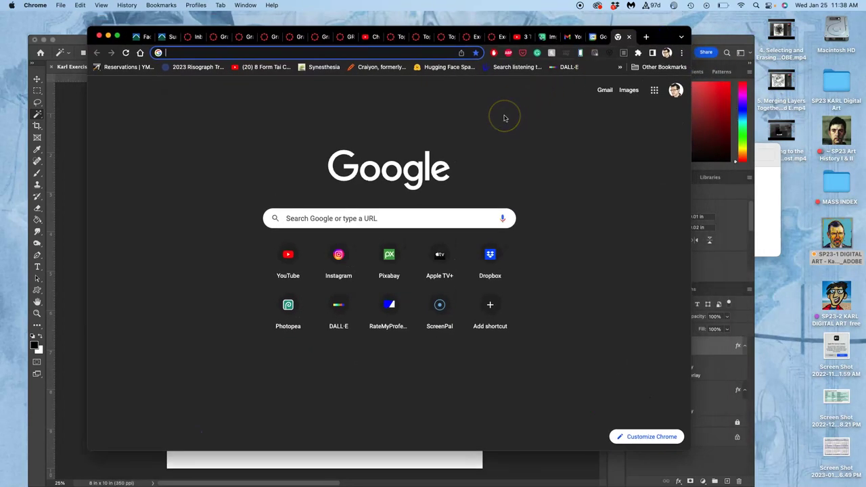
- Search Google Images for 'wacky races hanna-barbera cartoon' filtered to Large size
type("w")
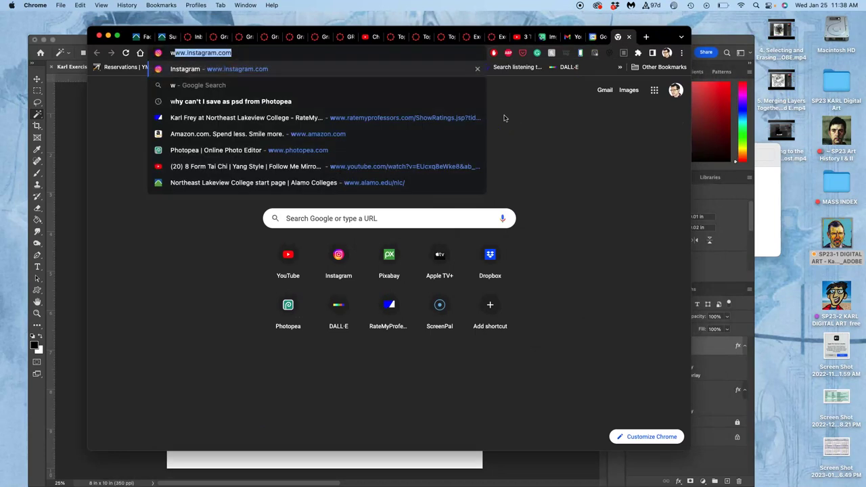
type("acky hanna")
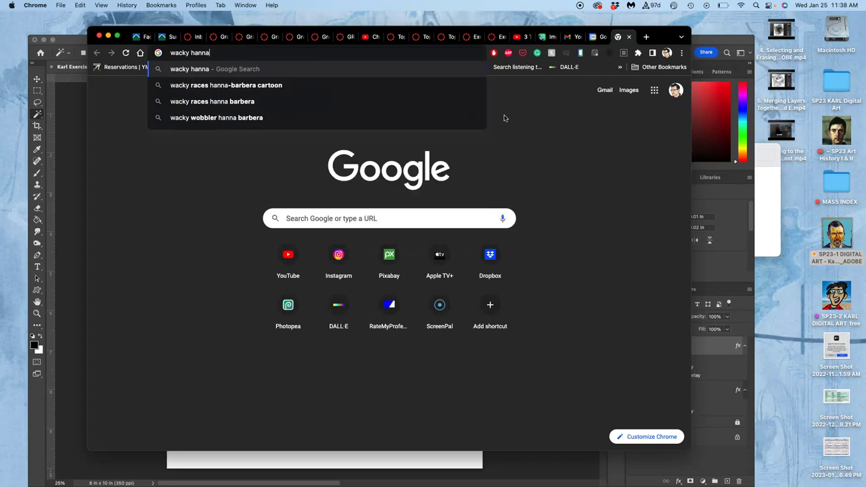
left_click(248, 86)
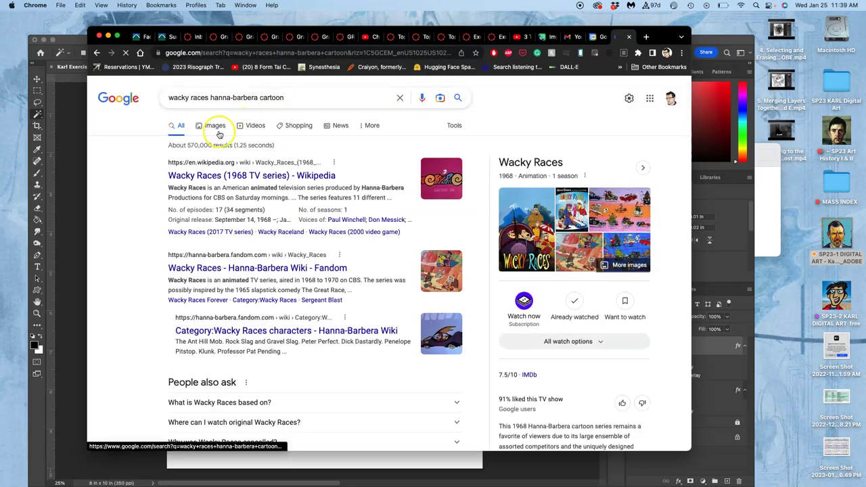
left_click(219, 125)
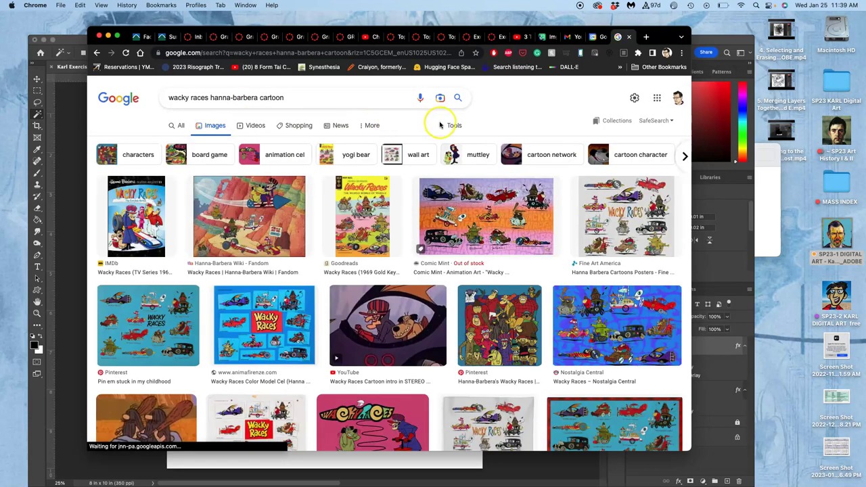
left_click(456, 126)
left_click(167, 141)
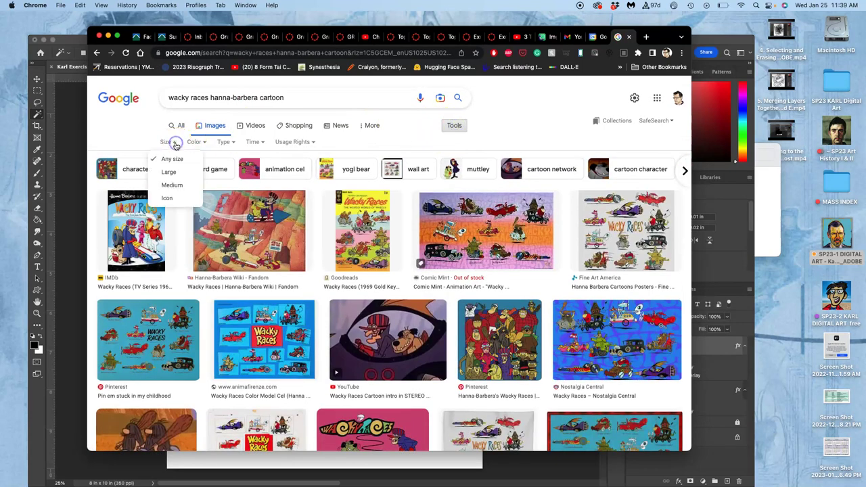
left_click(169, 173)
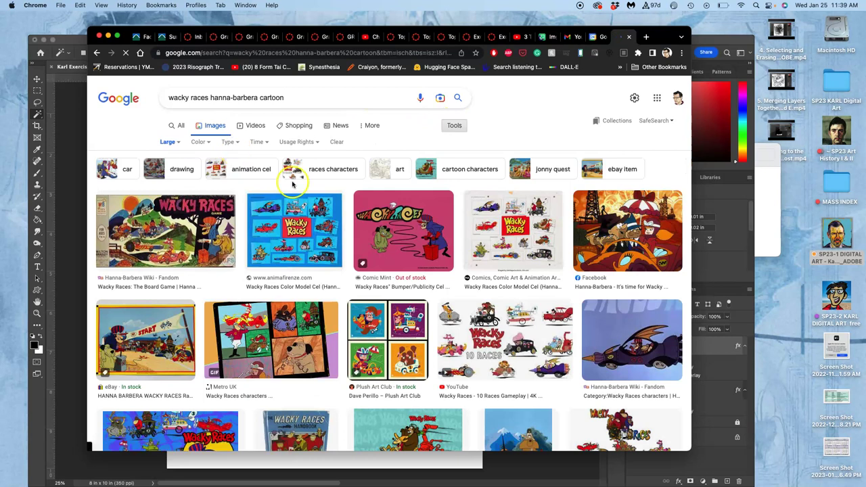
scroll(280, 236, "down", 2)
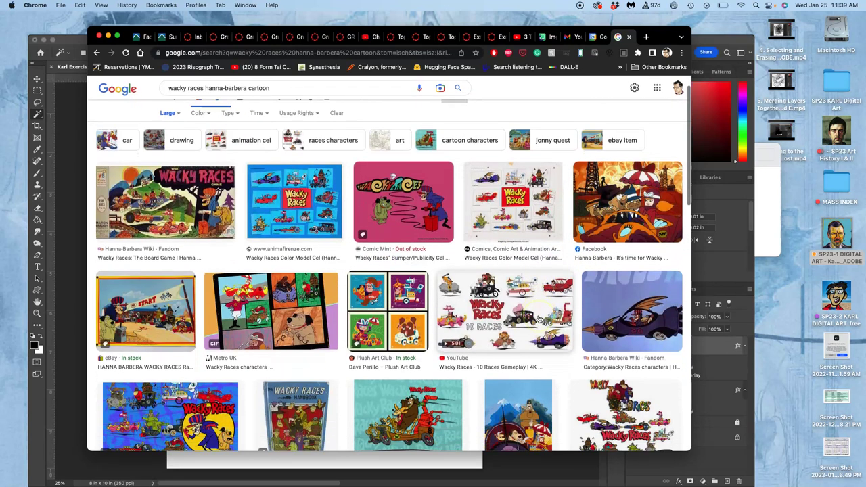
- Open the board-game and Hanna-Barbera cartoons image results in new tabs
right_click(181, 196)
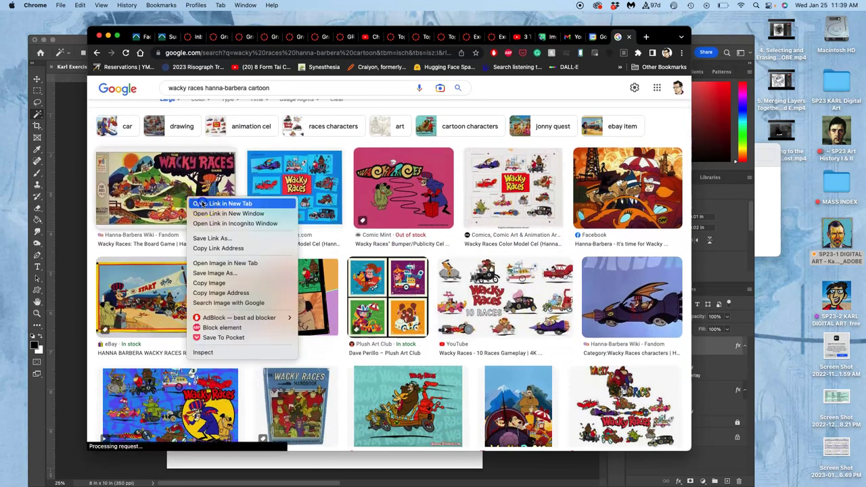
left_click(203, 200)
scroll(315, 285, "down", 15)
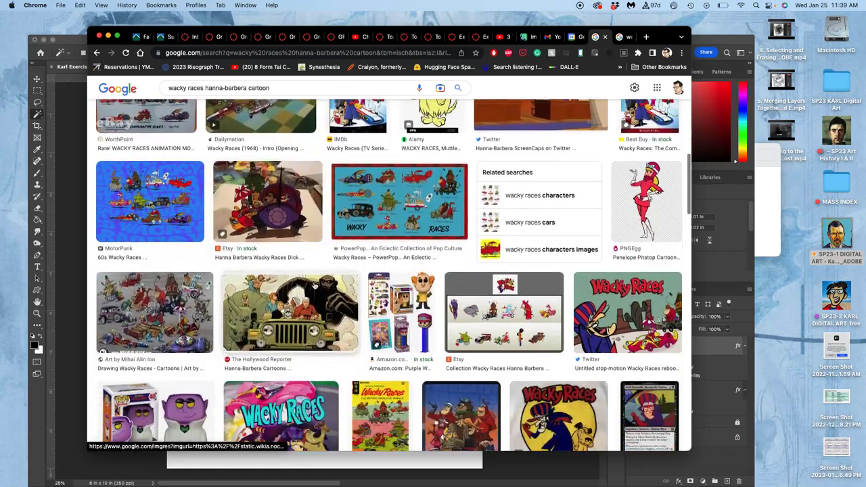
scroll(315, 285, "down", 5)
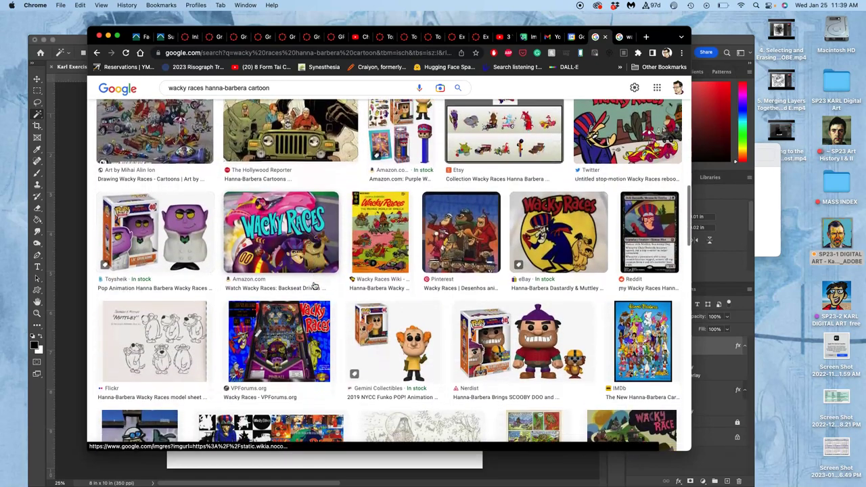
scroll(314, 286, "down", 8)
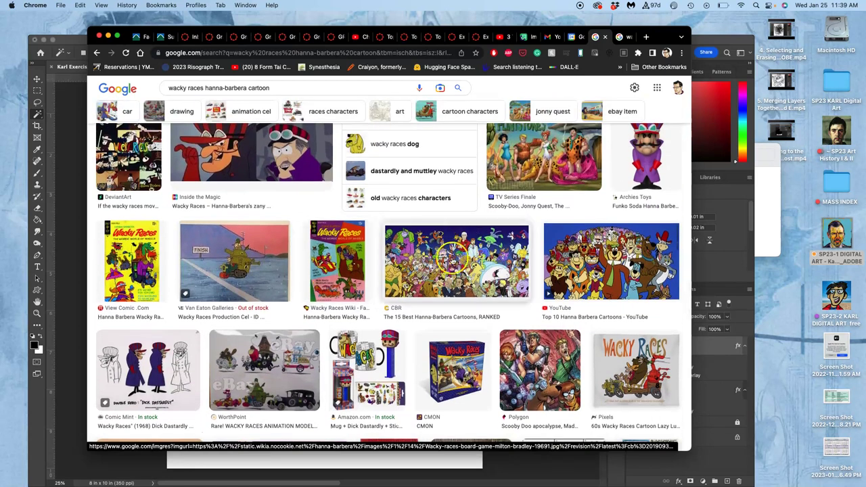
right_click(452, 258)
left_click(470, 263)
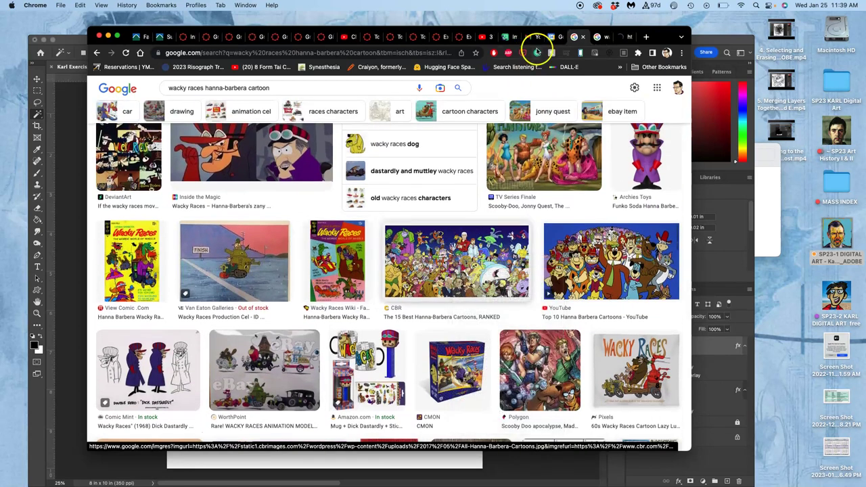
left_click(599, 37)
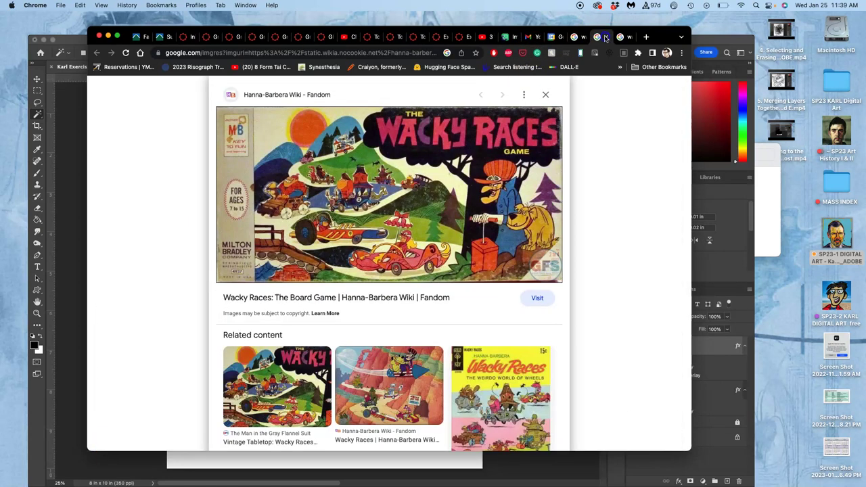
- Open the Wacky Races board-game image full-size and drag it to the desktop as .webp
right_click(447, 166)
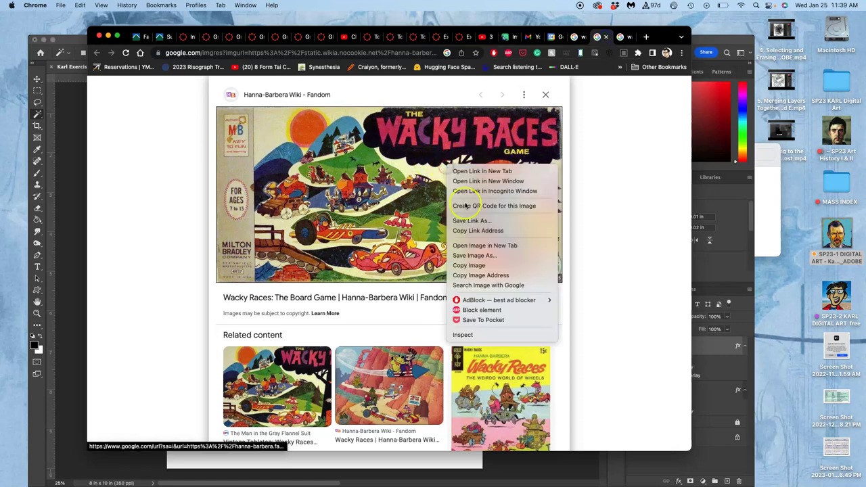
left_click(470, 245)
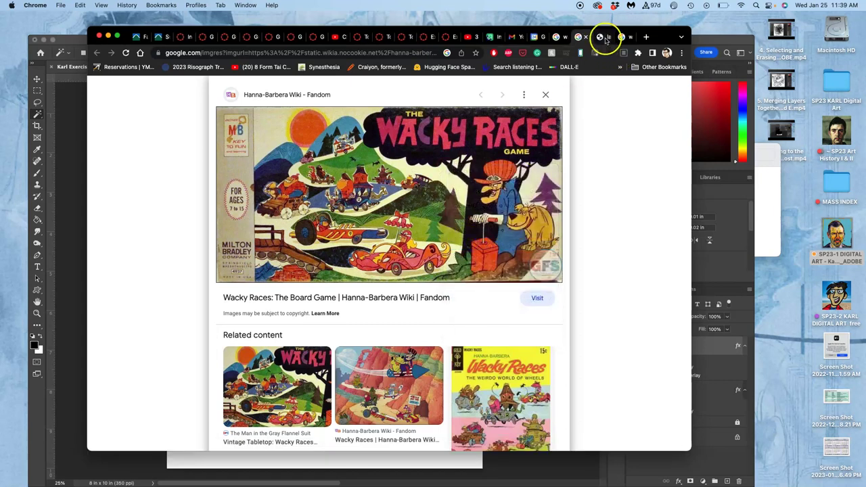
left_click(601, 37)
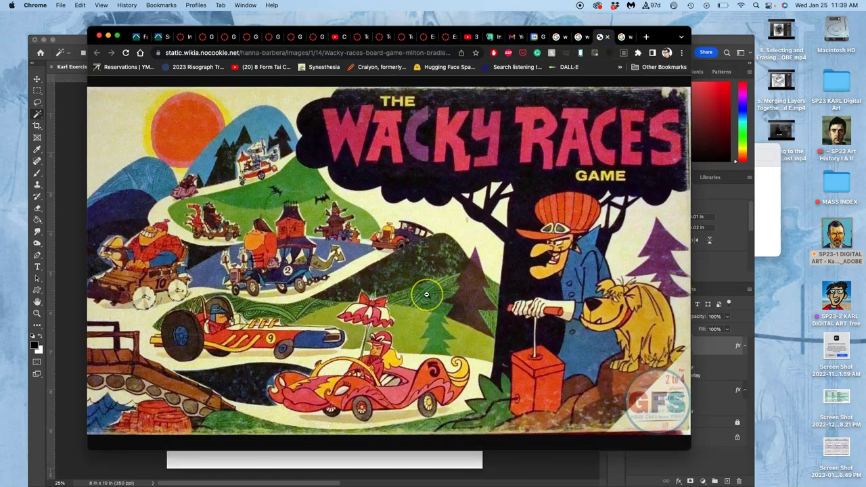
left_click(399, 293)
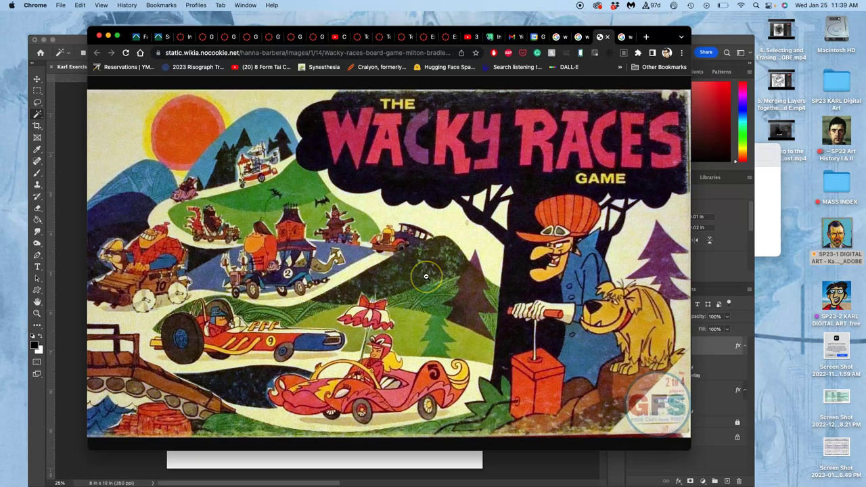
left_click_drag(425, 276, 788, 327)
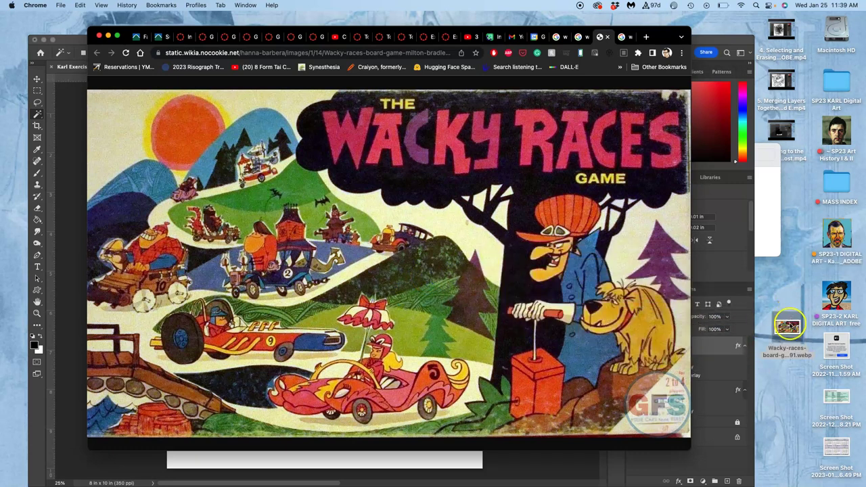
- Open the Hanna-Barbera crowd image full-size, drag it to the desktop as .avif, and return to Photoshop
left_click(607, 36)
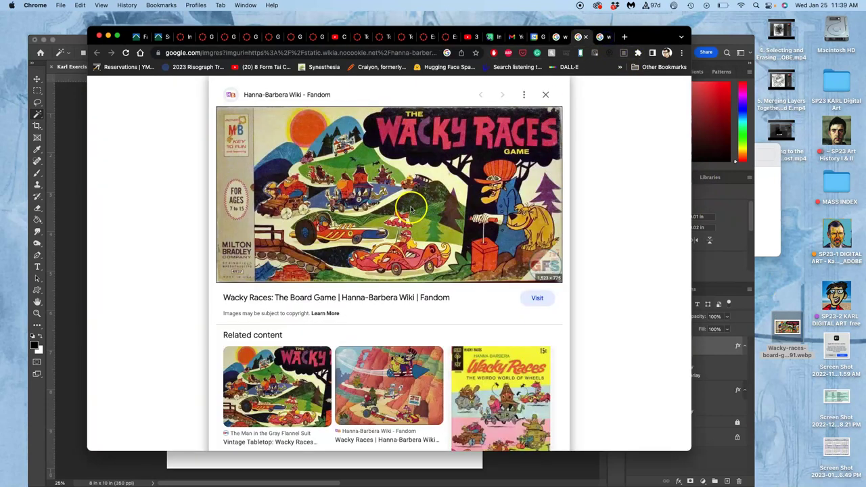
left_click(617, 36)
right_click(403, 195)
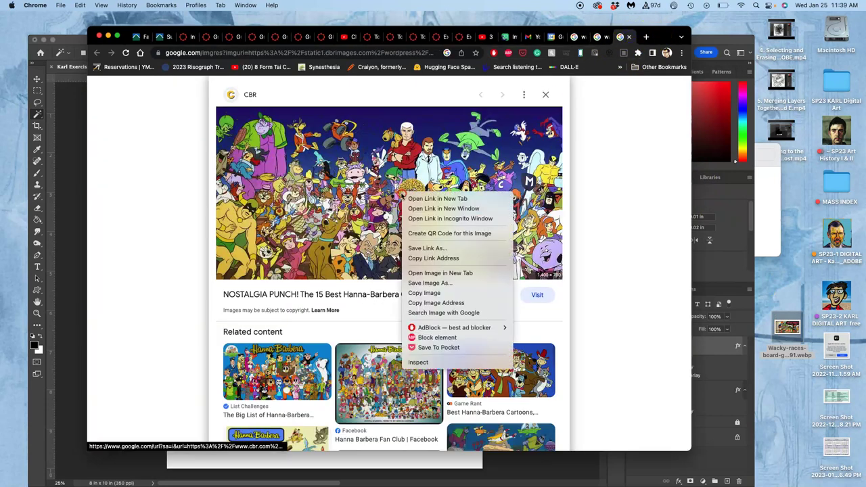
left_click(420, 272)
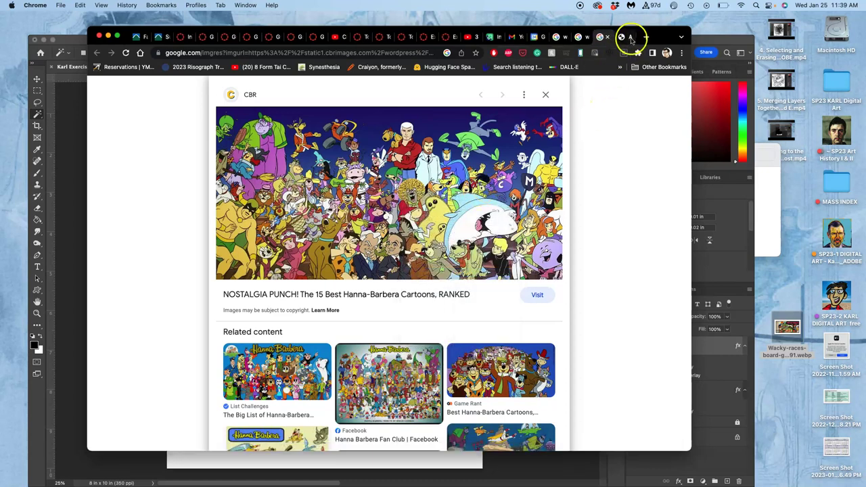
left_click(630, 38)
left_click(409, 245)
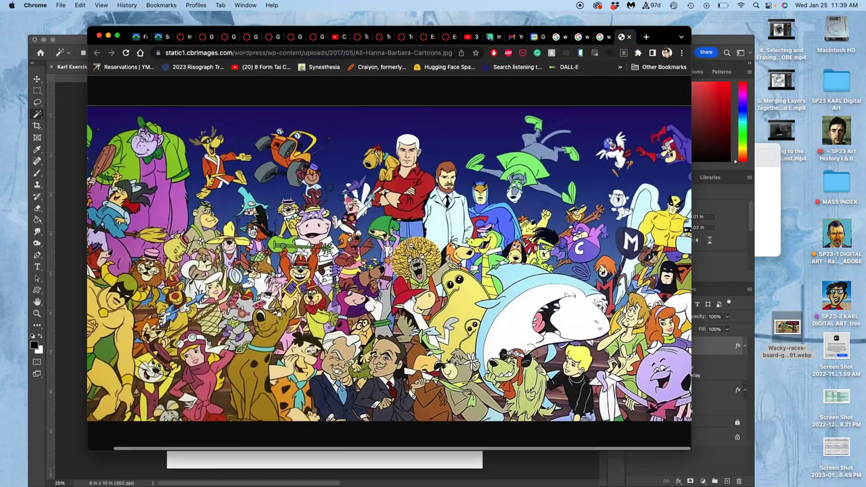
left_click_drag(415, 280, 778, 392)
left_click(556, 465)
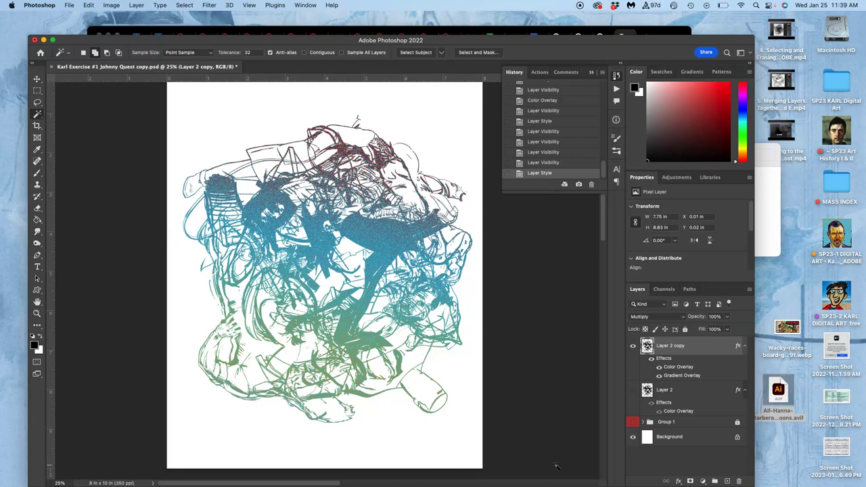
- Hide the gradient Layer 2 copy, show and select the black-line Layer 2, then switch to Chrome
left_click(633, 346)
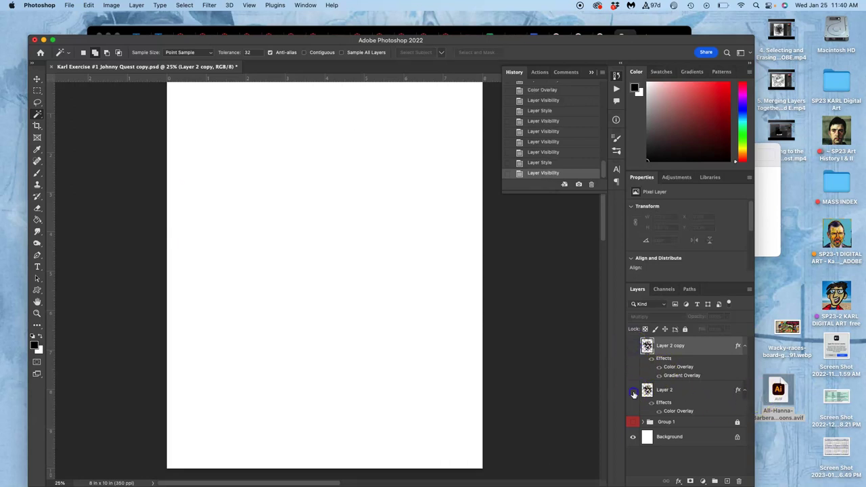
left_click(633, 390)
left_click(670, 391)
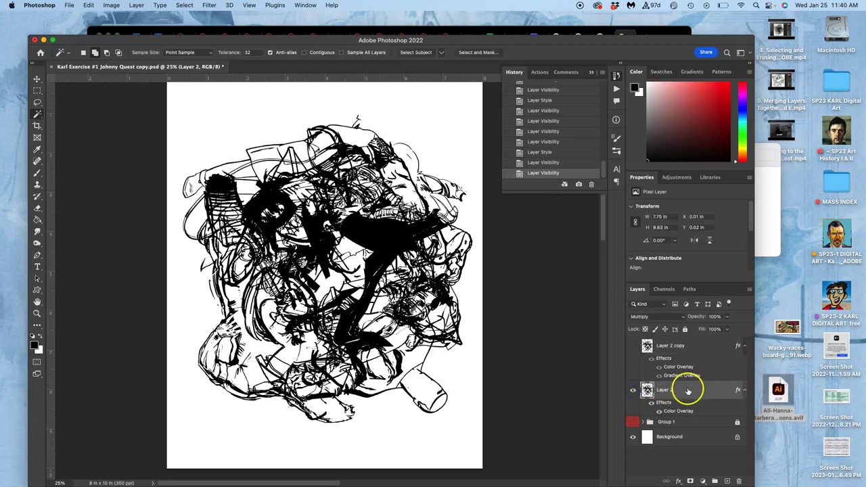
left_click(779, 384)
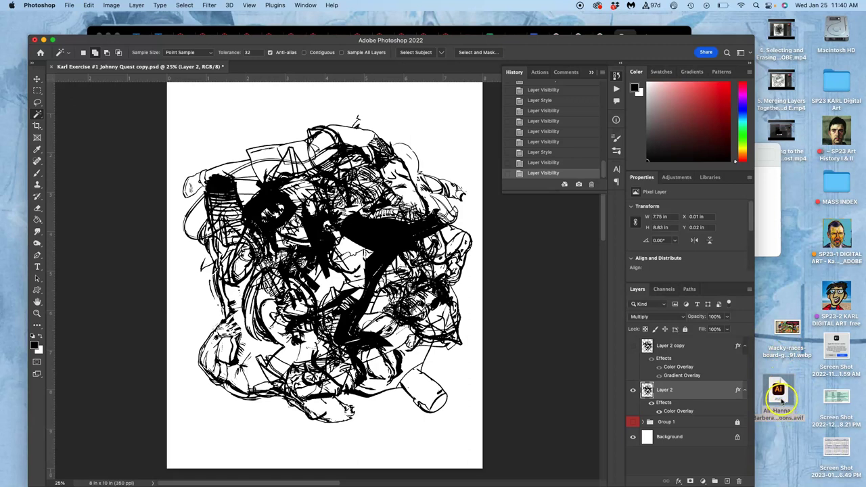
left_click(663, 30)
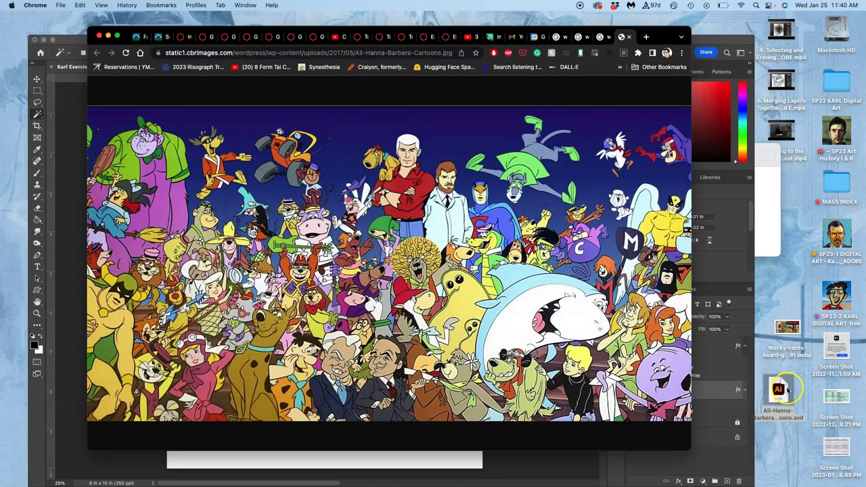
- Start Save Image As for the Hanna-Barbera picture, cancel it, and make Chrome full screen
right_click(440, 285)
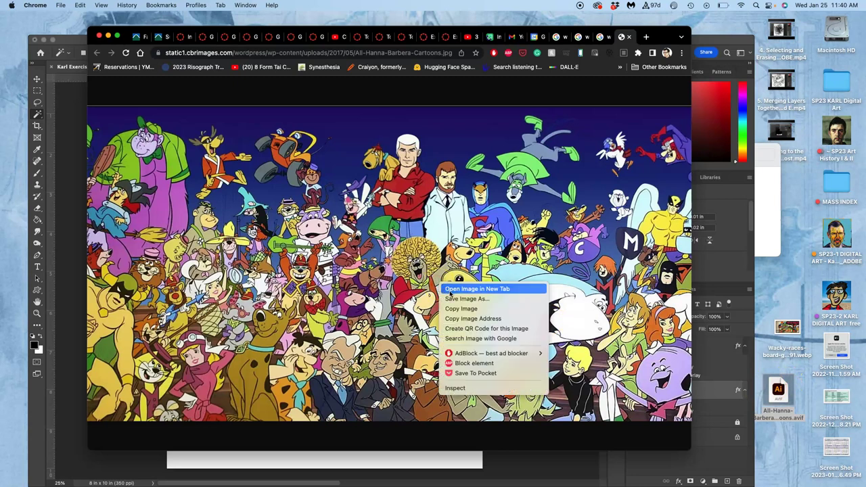
left_click(452, 298)
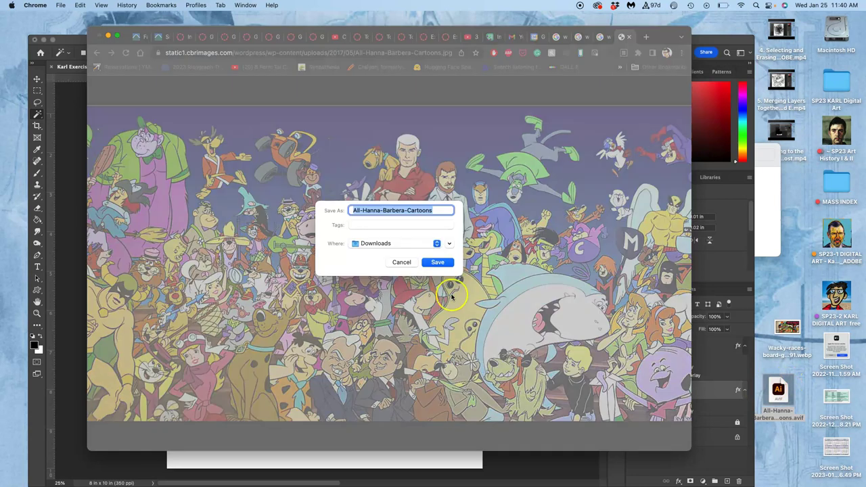
left_click(436, 244)
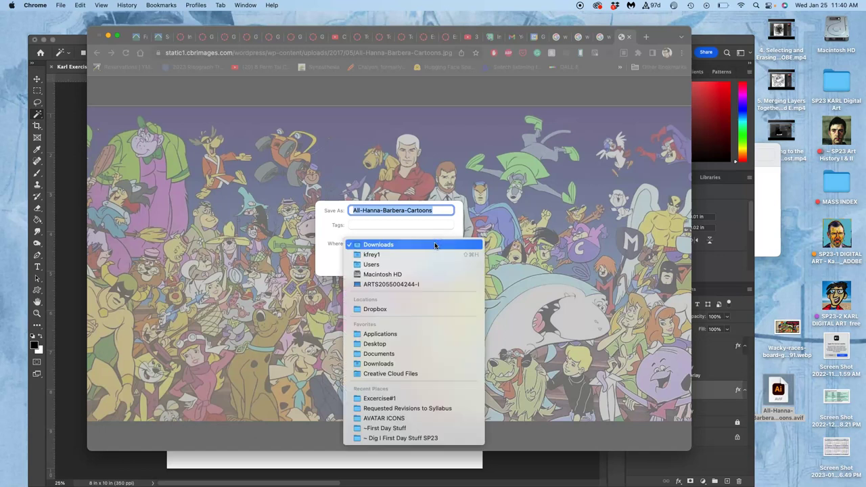
left_click(527, 259)
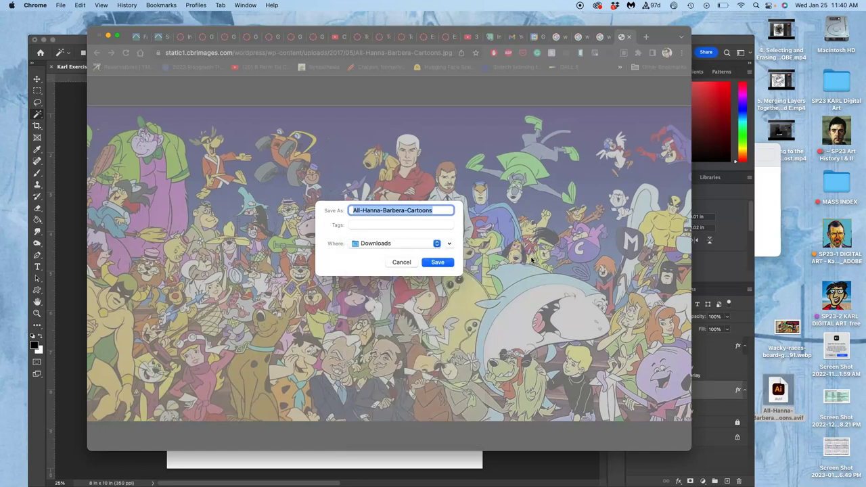
left_click(400, 263)
left_click(115, 36)
- Zoom into the cartoon crowd image, screenshot it with Cmd+Shift+4, and exit full screen
key("super+equal")
key("super+equal")
key("super+equal")
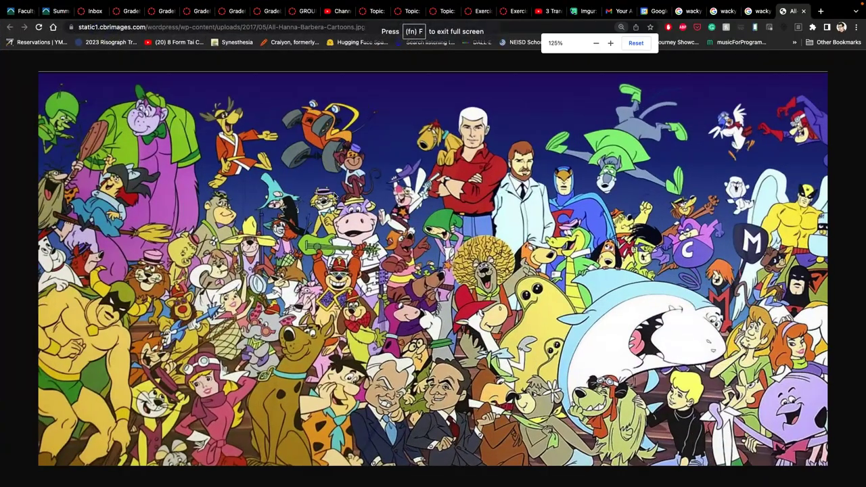
scroll(335, 195, "down", 2)
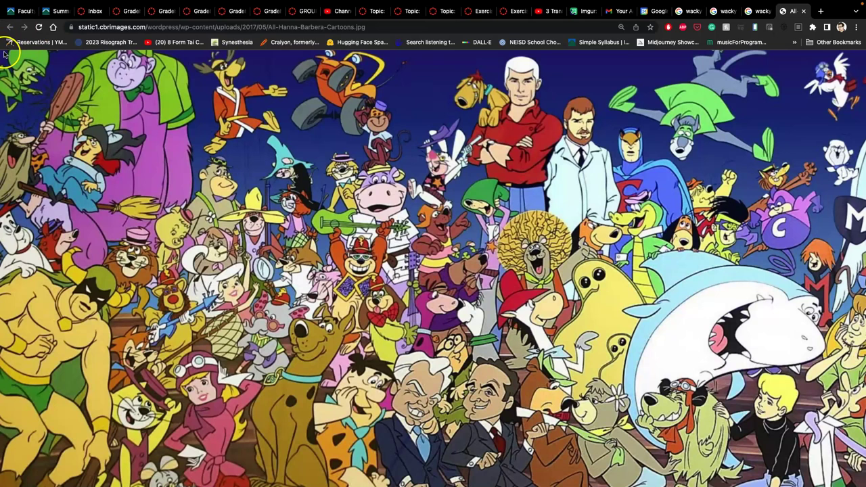
left_click_drag(5, 54, 851, 483)
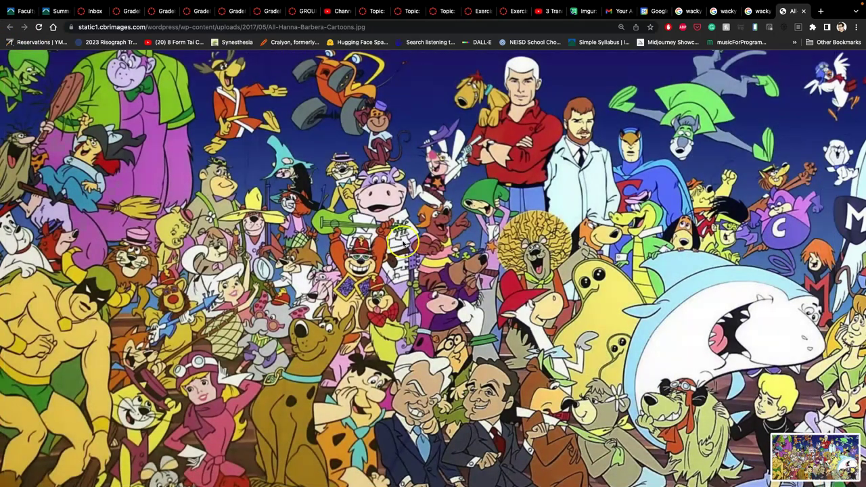
mouse_move(178, 3)
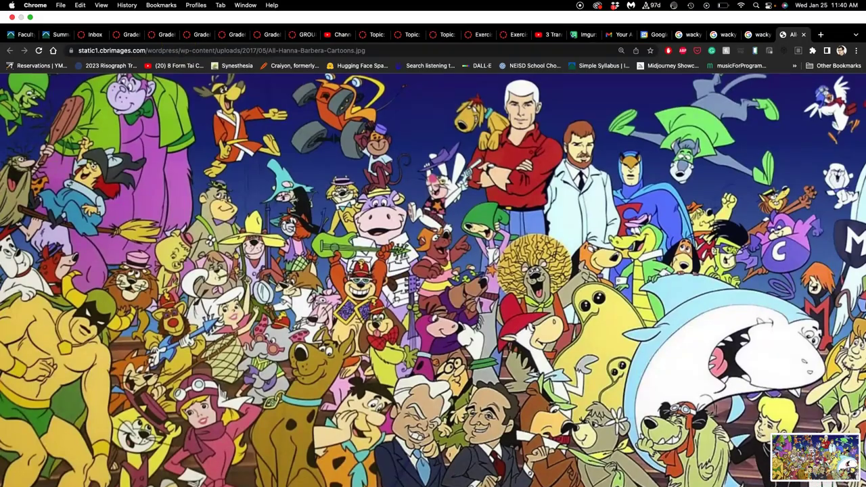
left_click(31, 18)
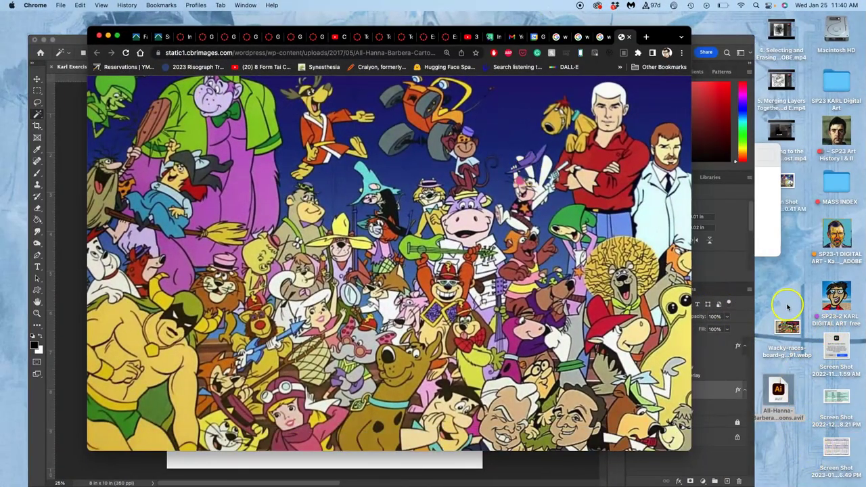
- On the desktop, move the Wacky Races file, trash the avif file, and check the screenshot in Preview
key("F11")
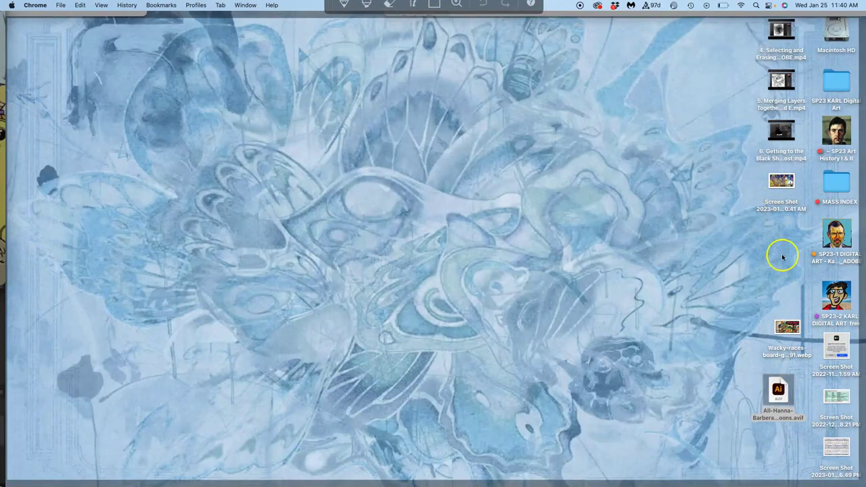
left_click_drag(787, 329, 780, 232)
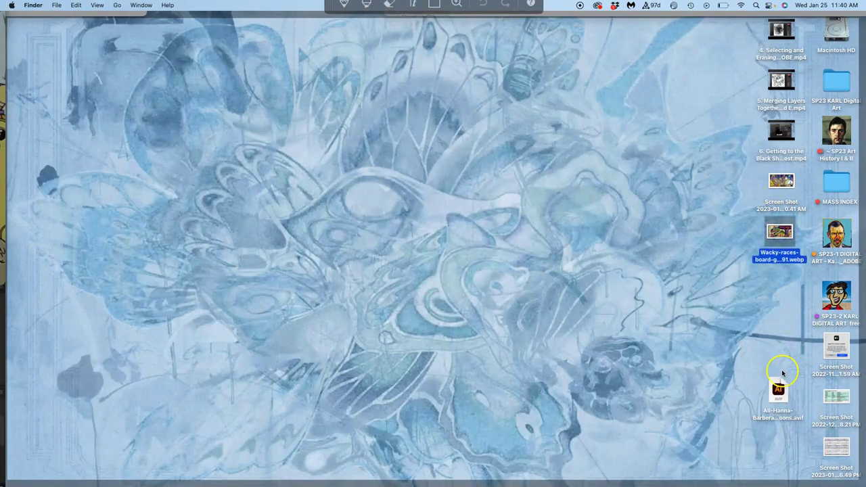
right_click(784, 400)
left_click(708, 345)
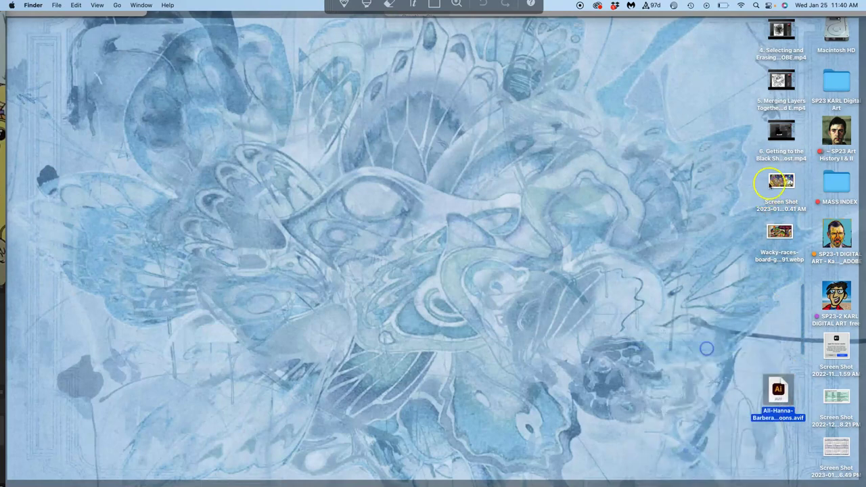
double_click(782, 179)
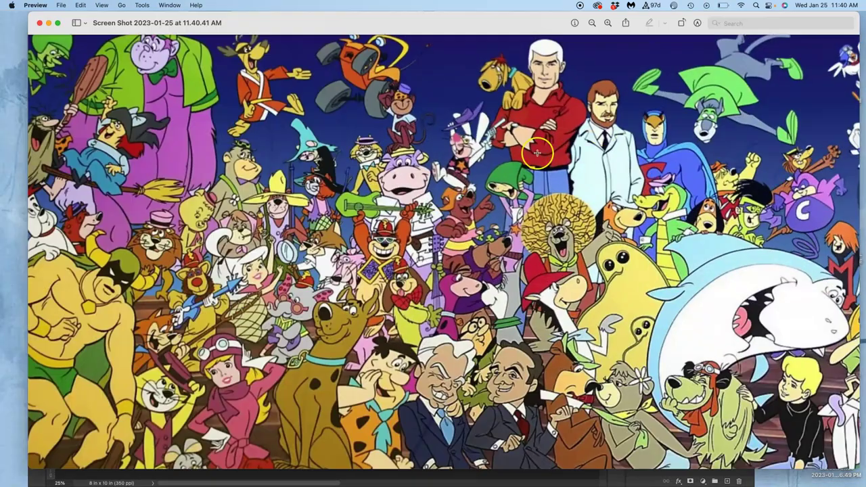
left_click(38, 23)
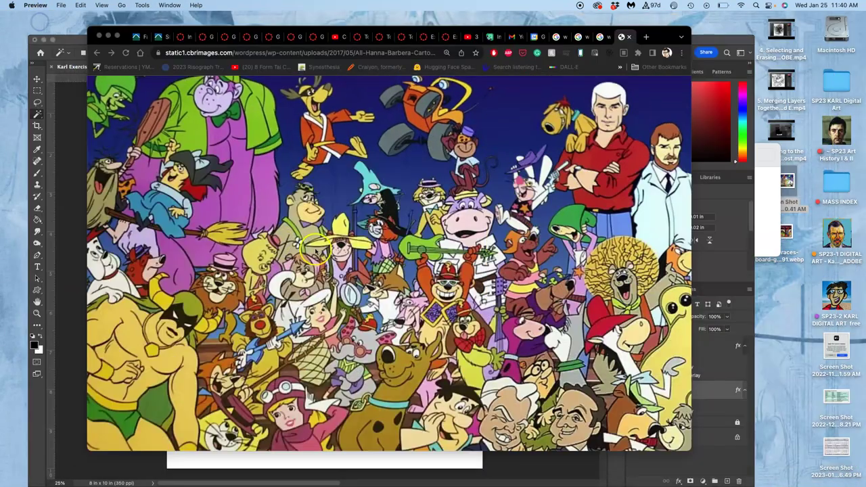
- Drop the Wacky Races webp onto the canvas, enlarge it to cover most of the canvas, and commit
left_click(67, 124)
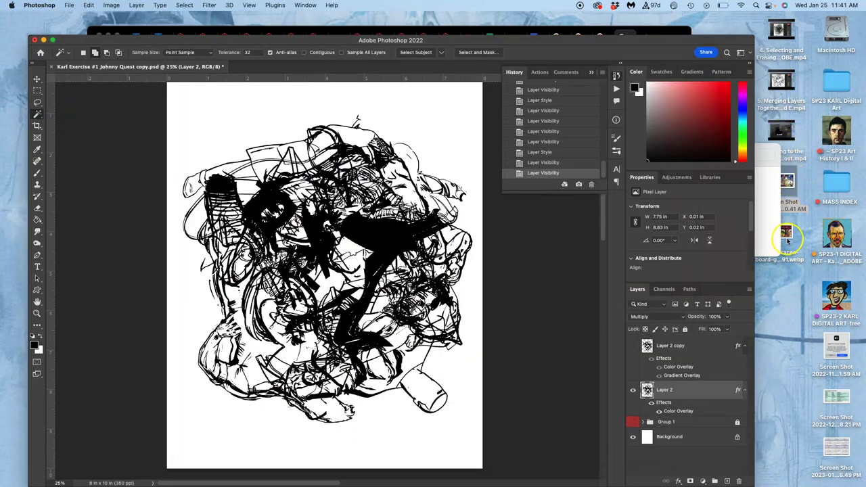
left_click_drag(785, 233, 332, 300)
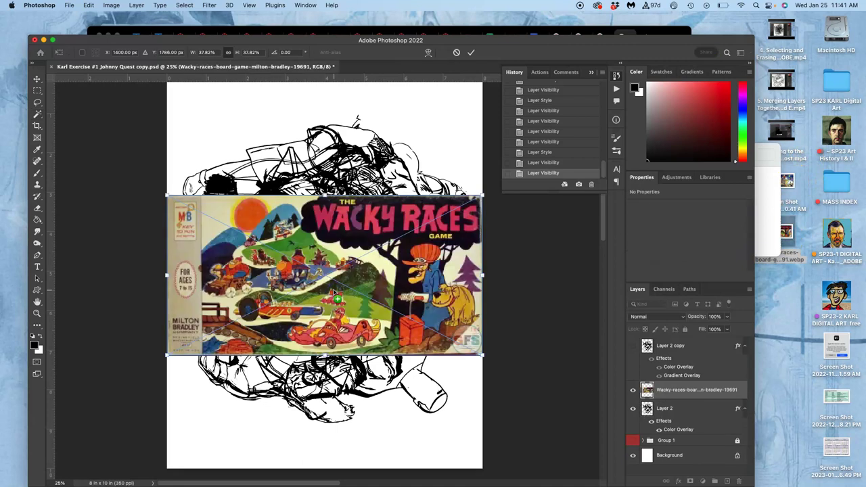
key("super+minus")
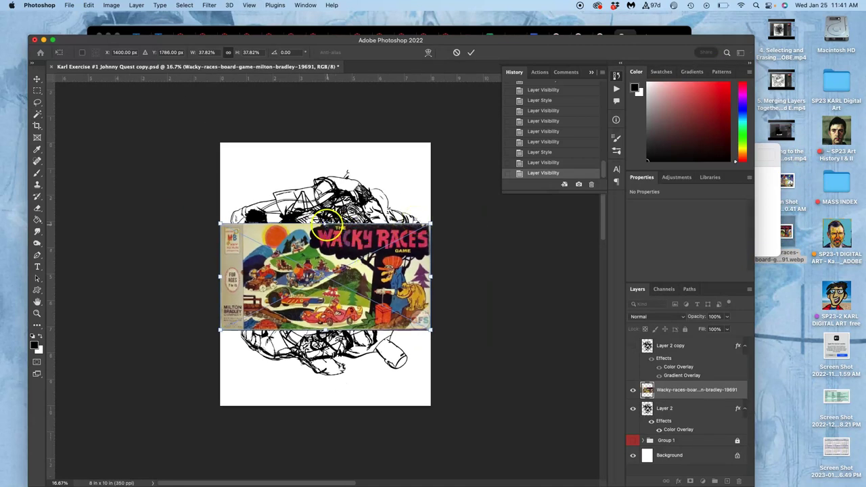
left_click_drag(324, 223, 325, 118)
left_click_drag(218, 329, 147, 375)
left_click_drag(431, 374, 528, 405)
left_click_drag(411, 180, 430, 165)
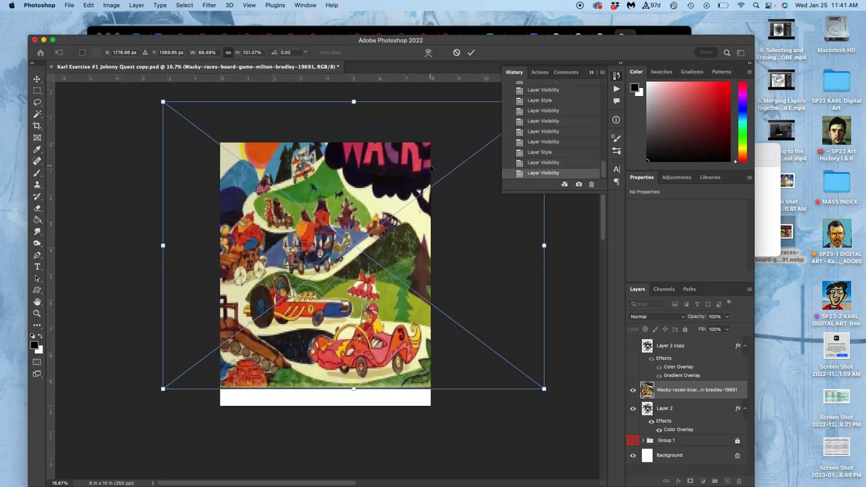
key("Return")
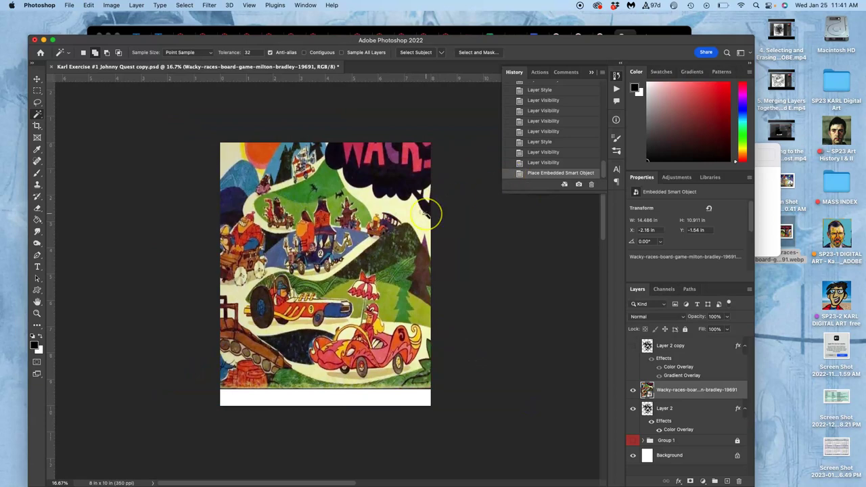
- Hide Wacky Races and Background, Magic Wand Layer 2's transparency, invert the selection, then hide Layer 2
left_click_drag(425, 215, 425, 215)
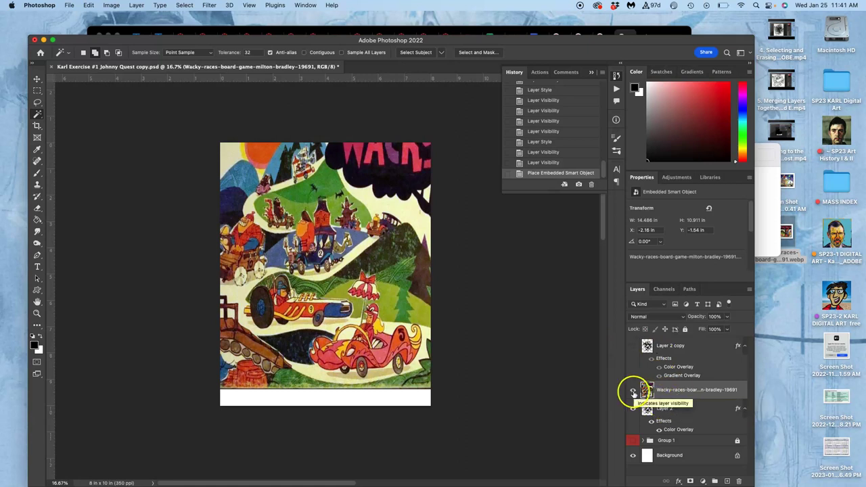
left_click(633, 390)
left_click(673, 407)
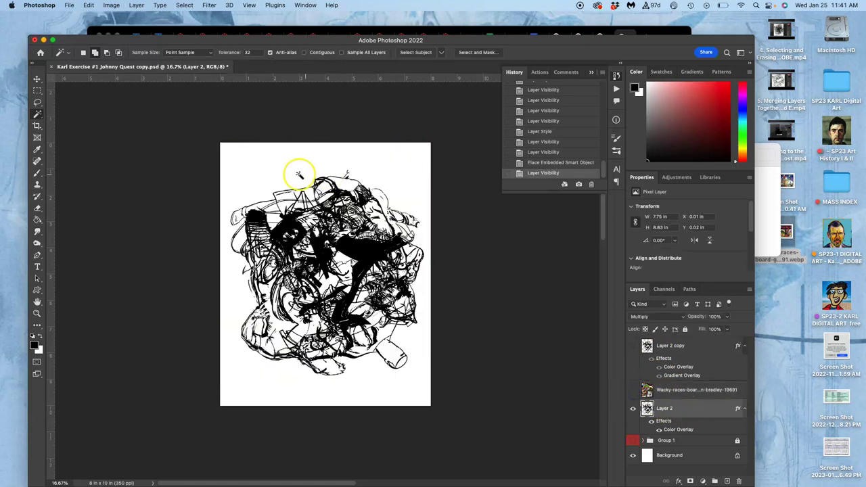
left_click(633, 454)
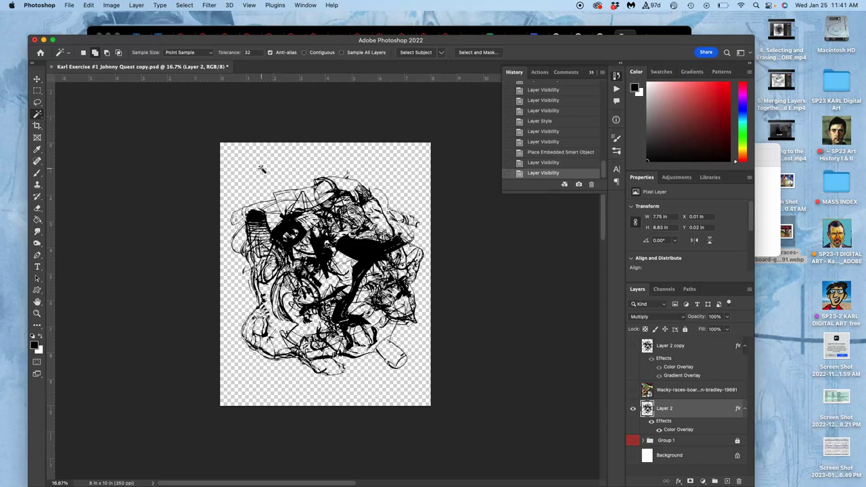
left_click(261, 169)
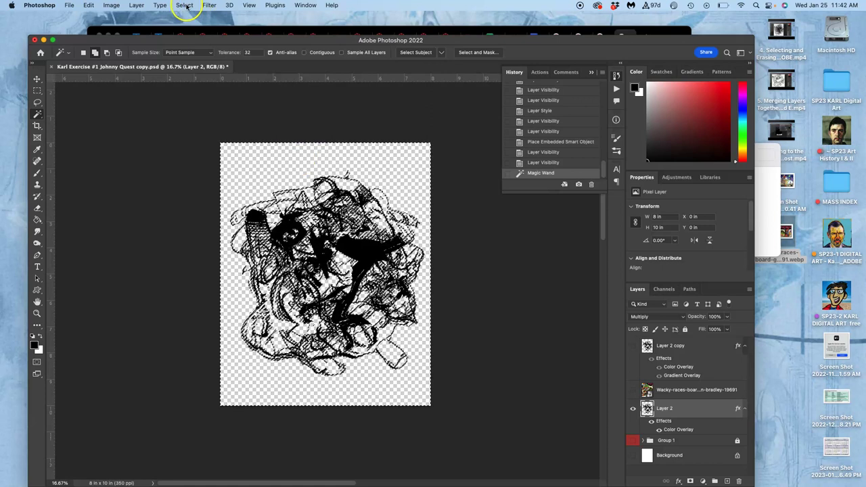
left_click_drag(184, 5, 191, 46)
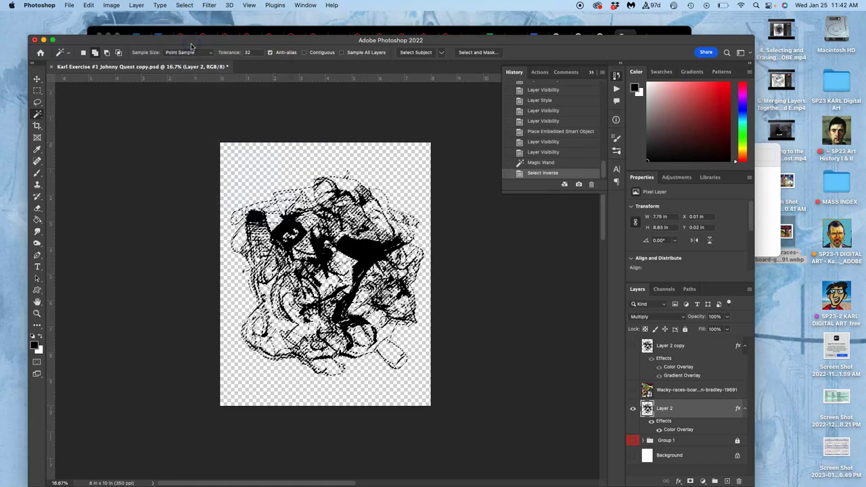
left_click(634, 410)
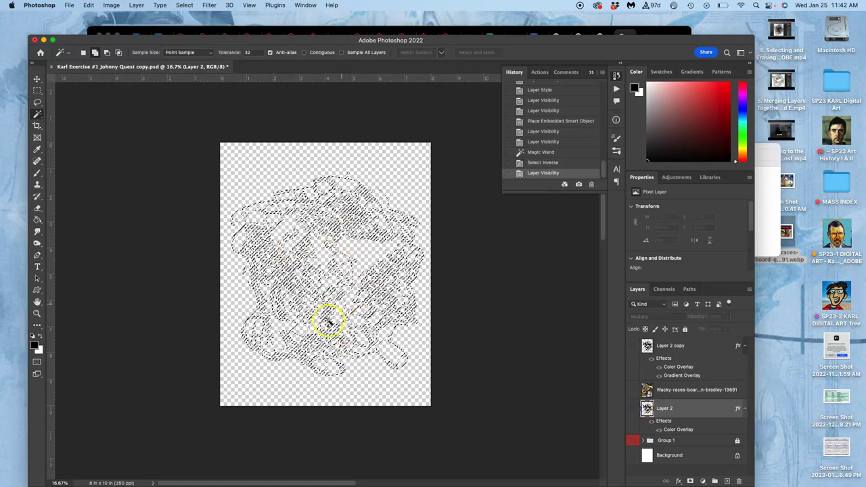
- Copy the Wacky Races image inside the stroke selection to Layer 3, hide the original, show Layer 2
left_click(633, 390)
left_click(695, 391)
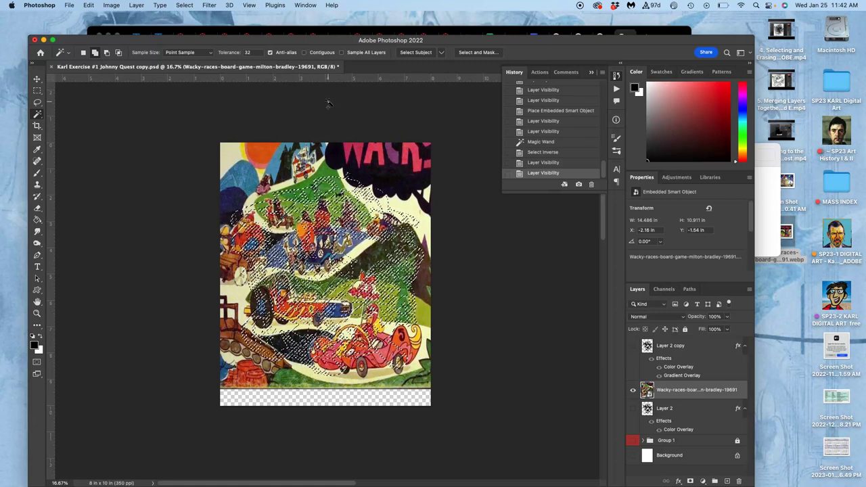
key("super+j")
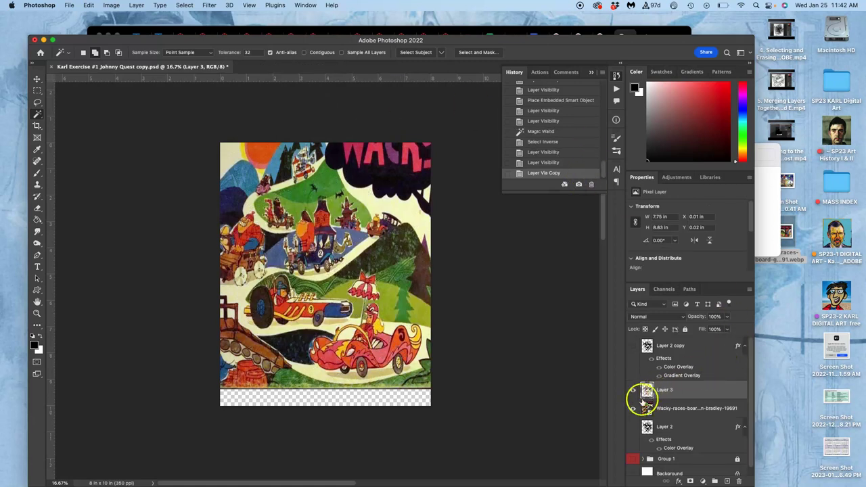
left_click(632, 408)
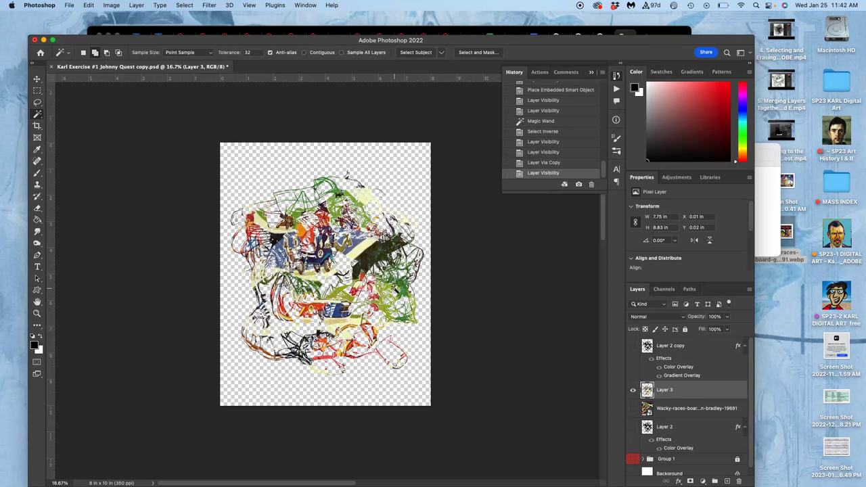
left_click(633, 428)
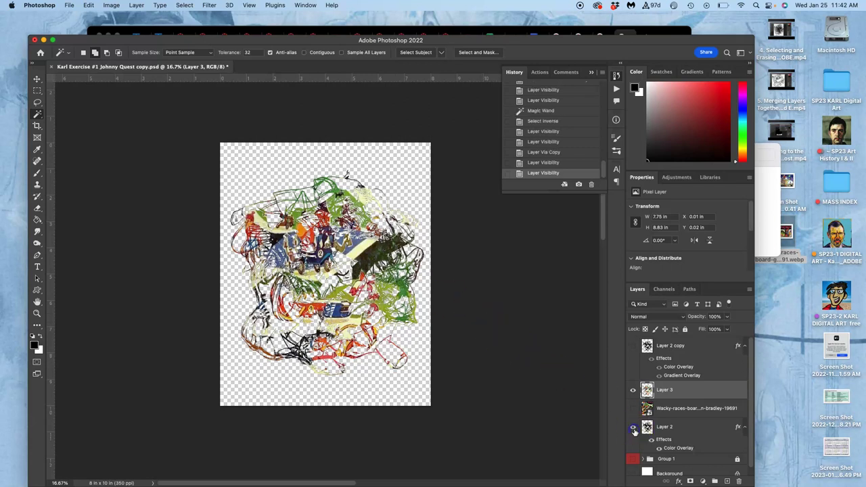
scroll(665, 439, "down", 1)
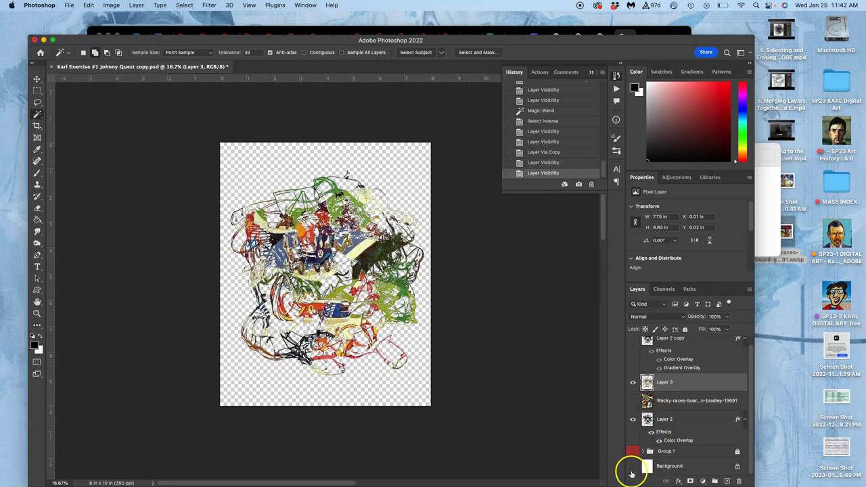
- Turn the white Background layer back on and zoom in on the artwork
left_click(633, 468)
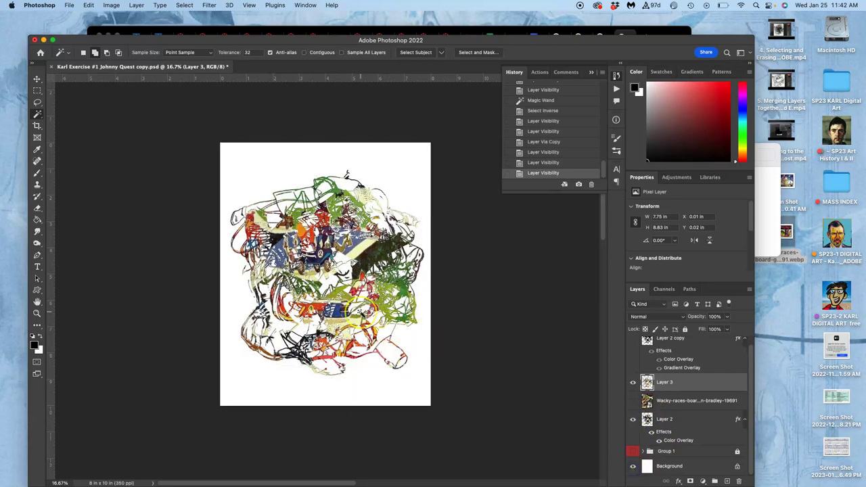
key("super+equal")
key("super+equal")
key("super+equal")
key("super+equal")
scroll(360, 310, "up", 5)
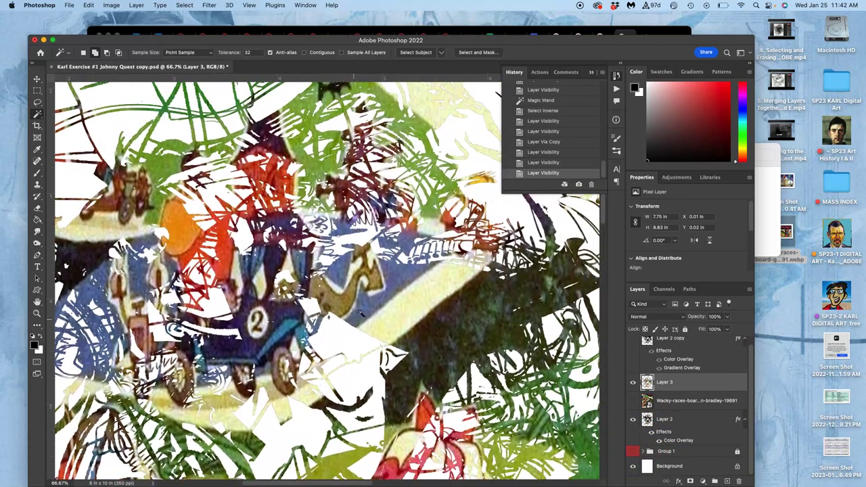
scroll(360, 312, "down", 1)
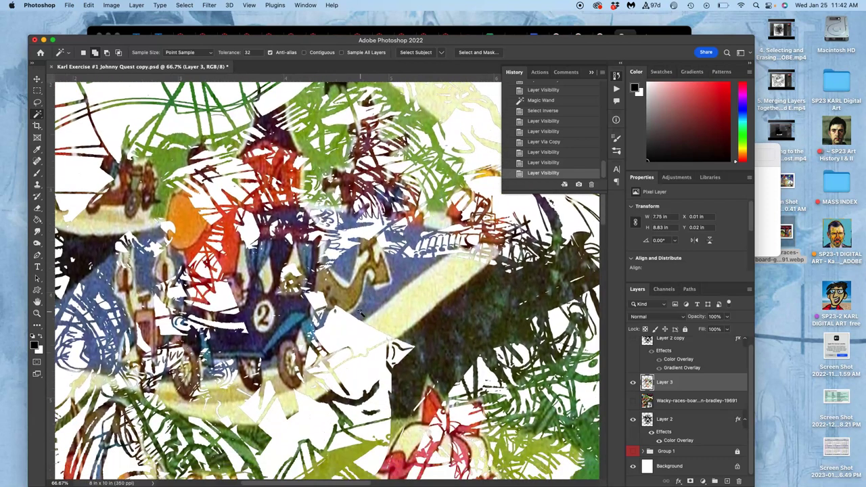
- Set Layer 3 to Dissolve blend mode at 83% opacity
left_click(726, 317)
left_click_drag(707, 330, 714, 330)
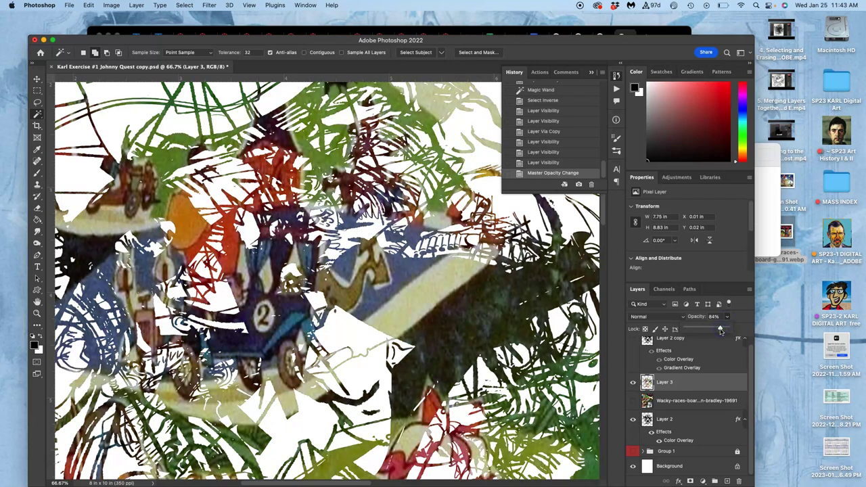
left_click(661, 318)
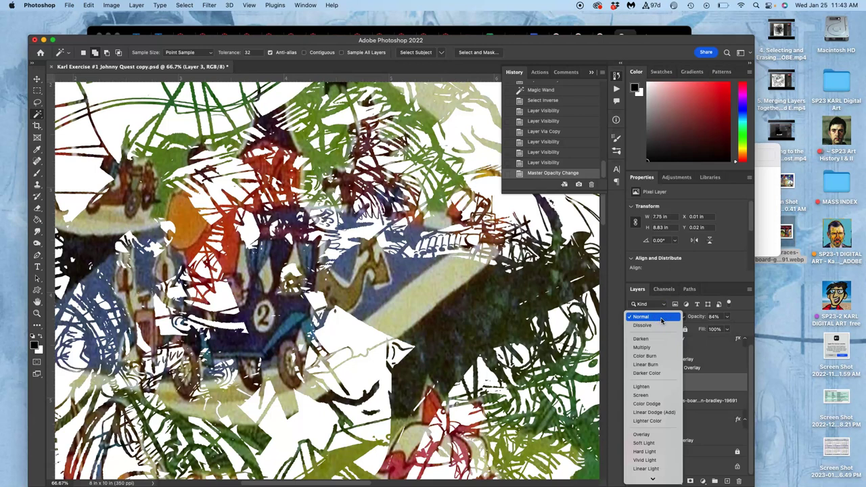
left_click(656, 326)
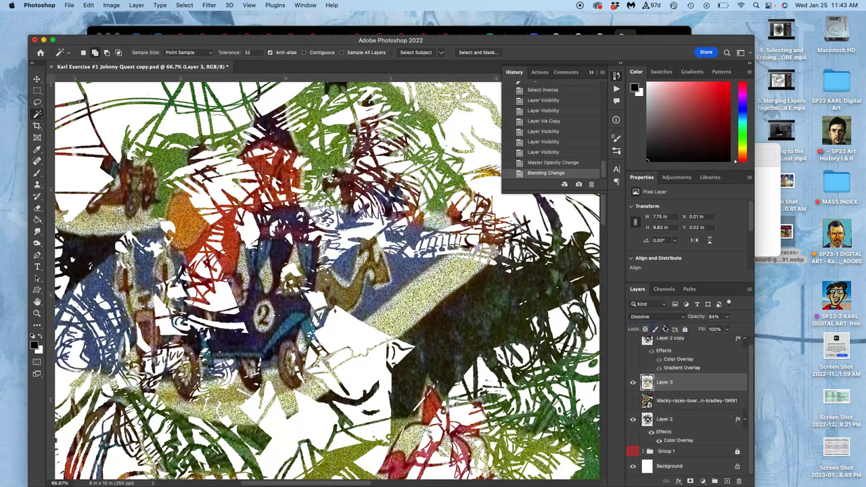
left_click(726, 318)
left_click_drag(727, 328, 727, 328)
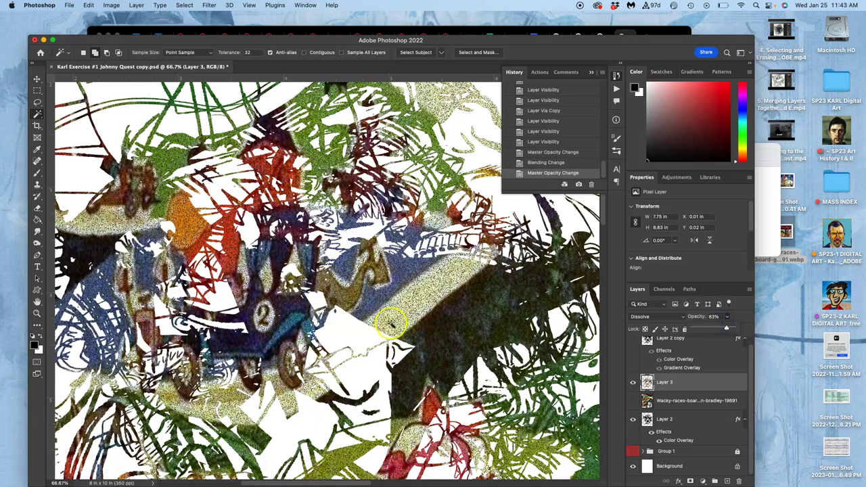
scroll(391, 324, "down", 4)
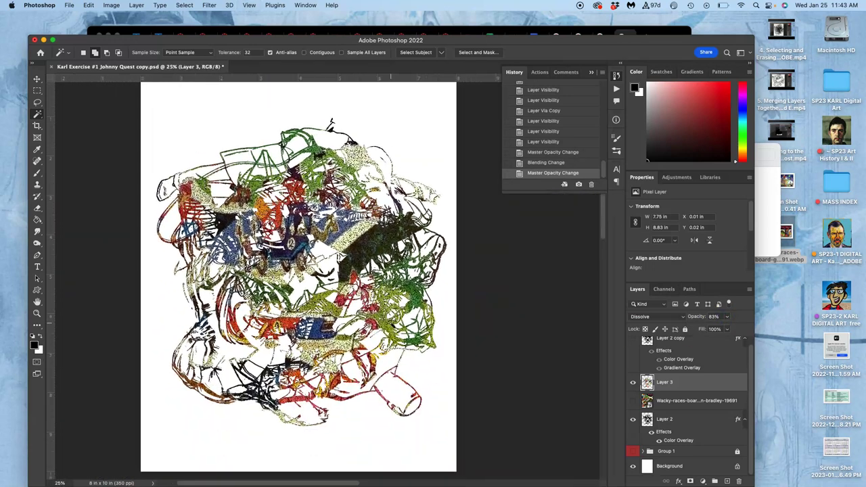
- Preview the cartoon crowd screenshot, then place it on the canvas, stretched to cover it
left_click(787, 182)
key("space")
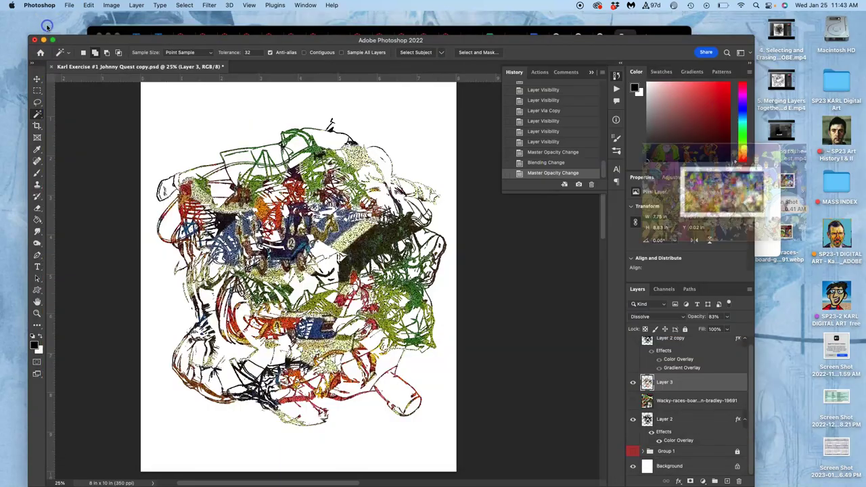
left_click(47, 26)
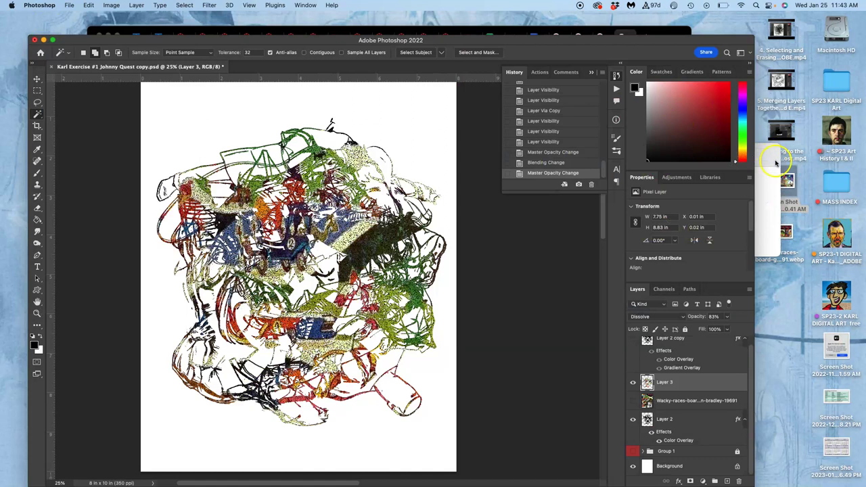
left_click_drag(787, 181, 328, 277)
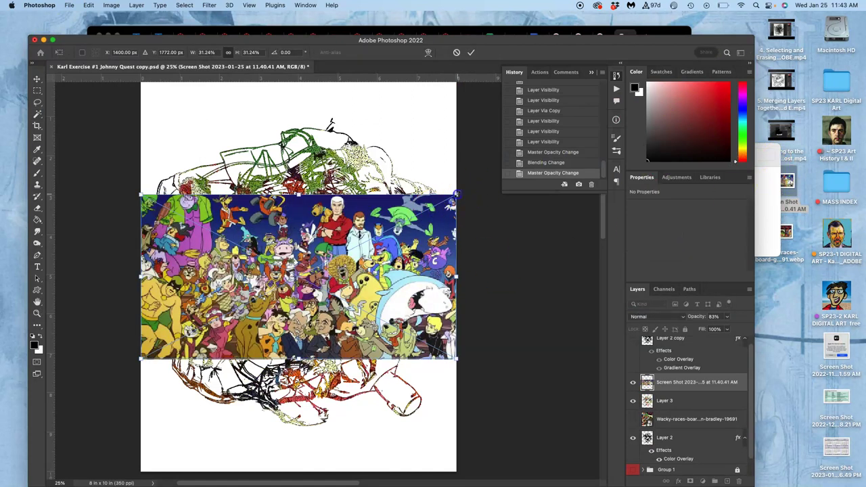
left_click_drag(456, 194, 526, 248)
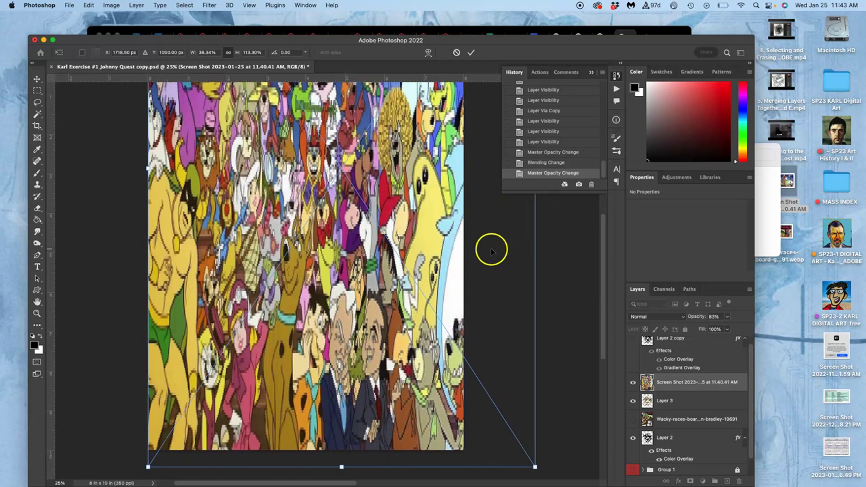
key("Return")
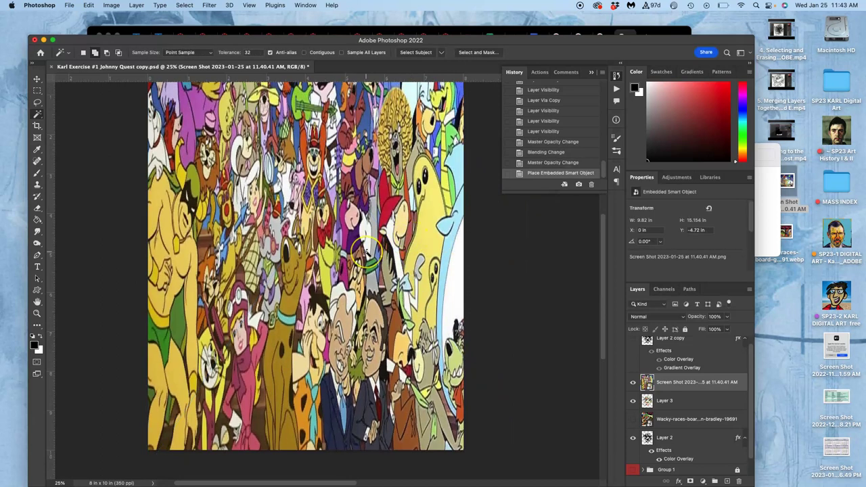
- Move the placed screenshot down with the Move tool, then make Layer 3 active
left_click(38, 78)
left_click_drag(288, 254, 290, 330)
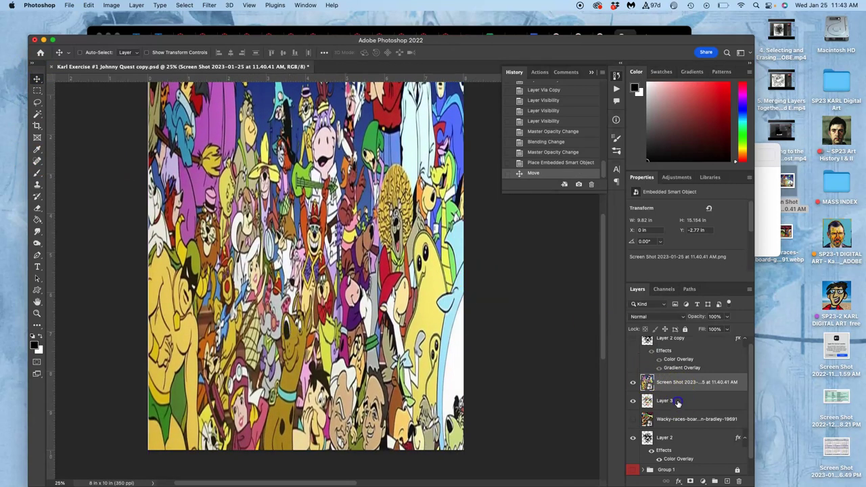
left_click(680, 402)
- Hide the screenshot and Layer 3, then Magic Wand Layer 2's white and invert to select the strokes
left_click(633, 382)
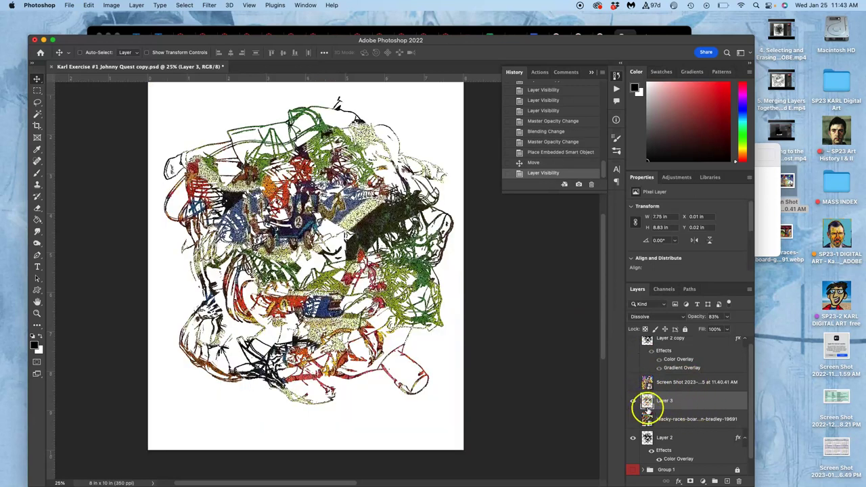
left_click(633, 402)
left_click(667, 445)
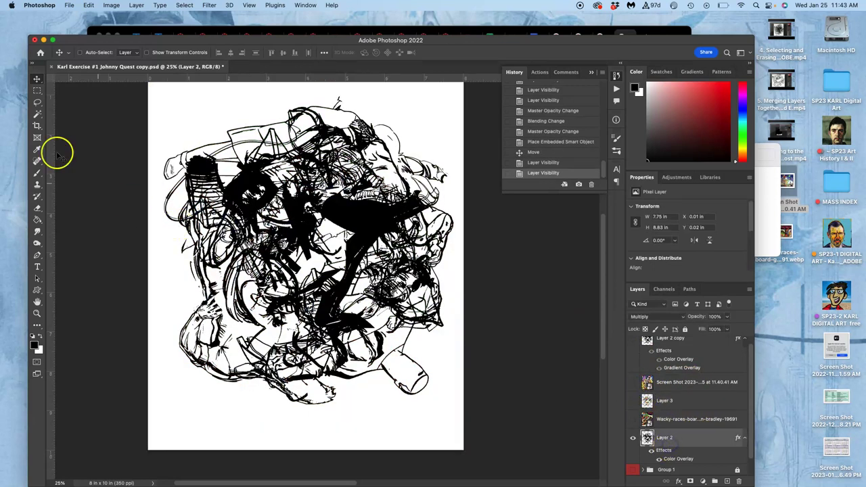
left_click(38, 113)
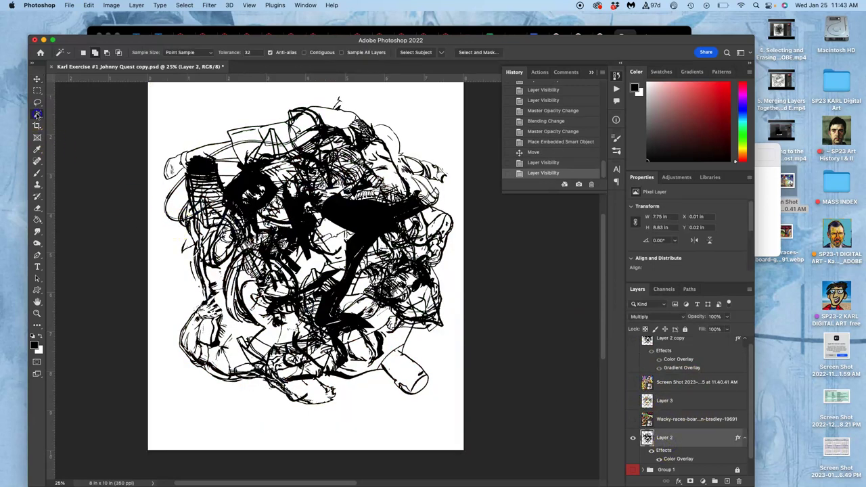
left_click(169, 110)
left_click(184, 6)
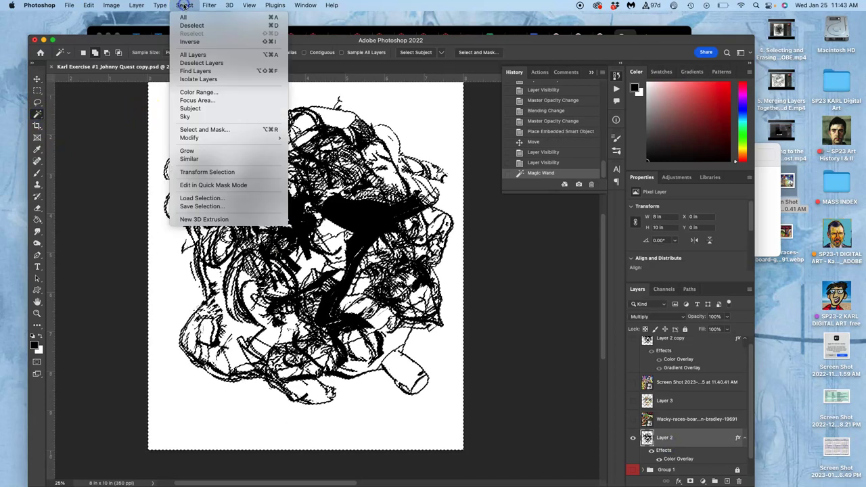
left_click(191, 41)
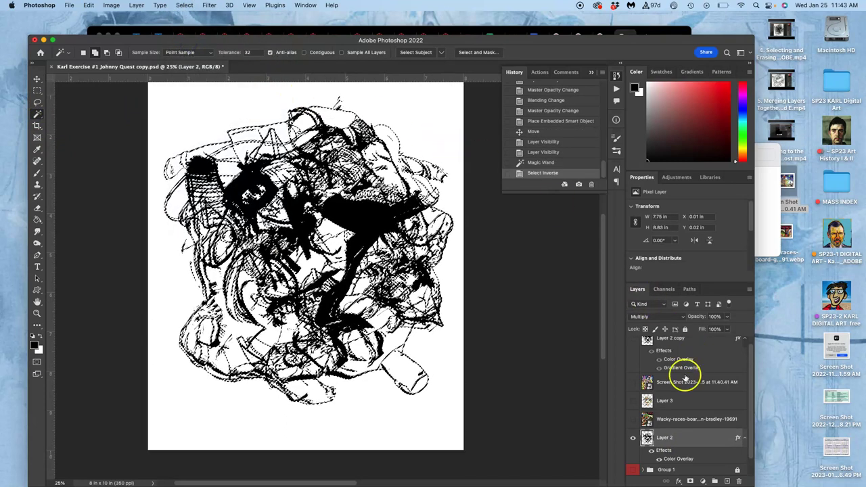
- Select and show the cartoon screenshot layer, then copy the stroke area to Layer 4 with Cmd+J
left_click(731, 383)
left_click(633, 383)
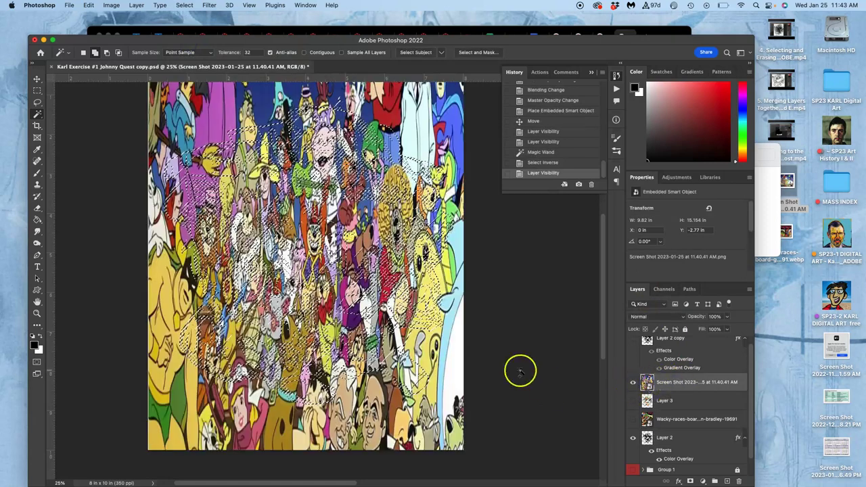
scroll(536, 293, "right", 2)
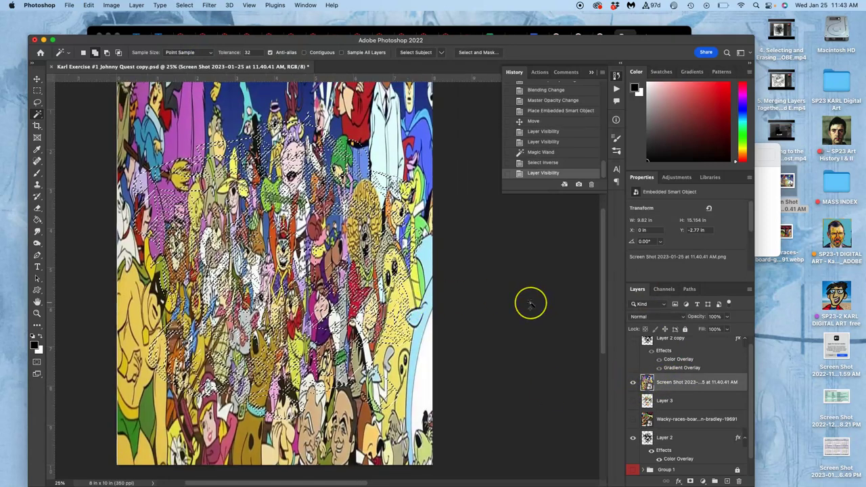
key("super+j")
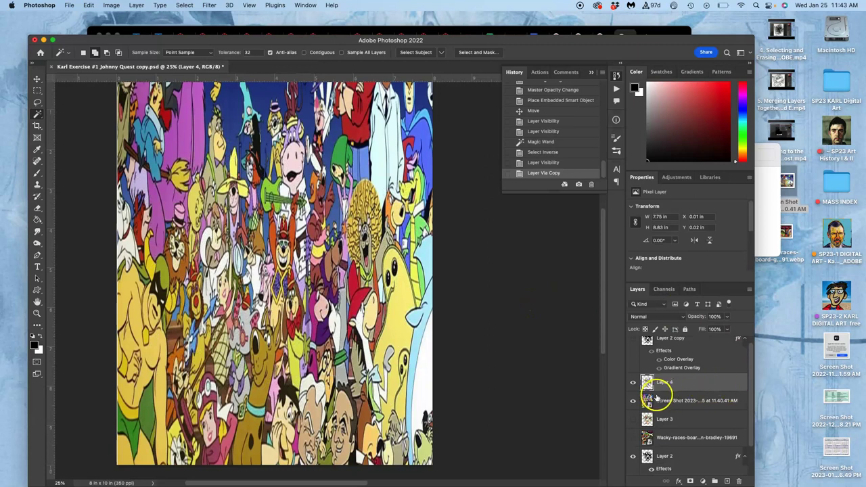
- Hide the full screenshot layer and set Layer 4 to Dissolve at 46% opacity
left_click(633, 401)
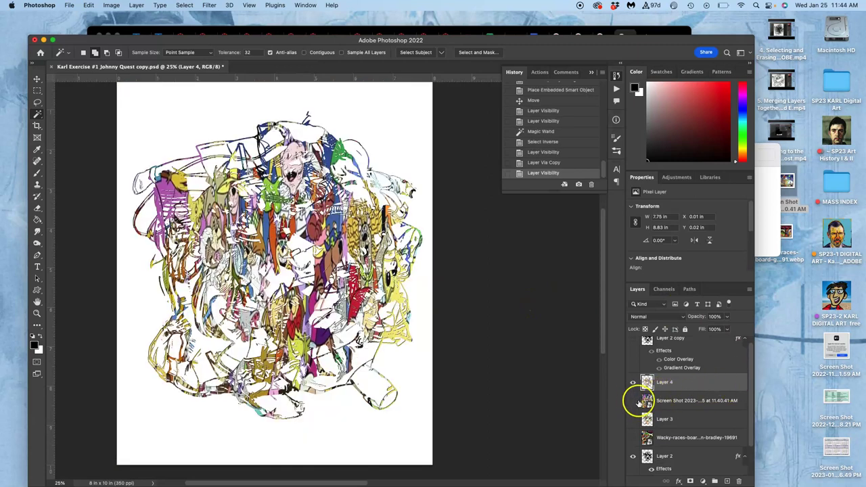
left_click(632, 383)
left_click(633, 382)
left_click(726, 317)
left_click_drag(707, 330, 705, 329)
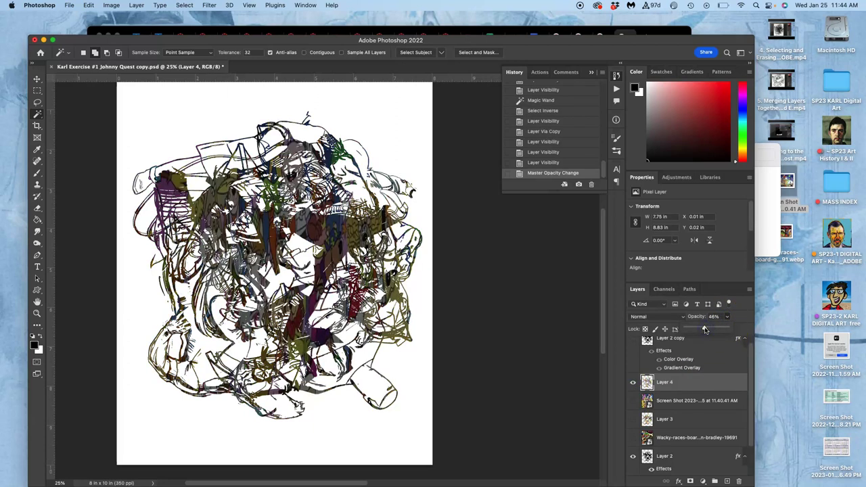
left_click(661, 318)
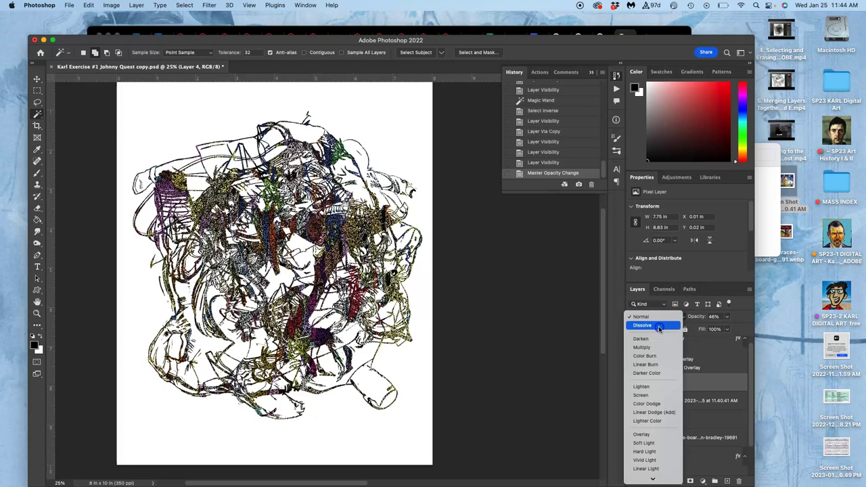
left_click(657, 326)
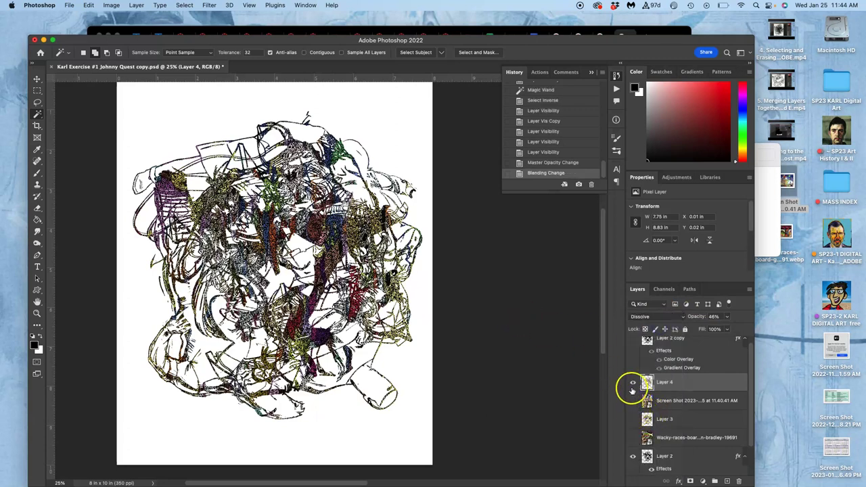
- Turn Layer 3 back on so its texture shows beneath Layer 4
left_click(632, 382)
left_click(633, 419)
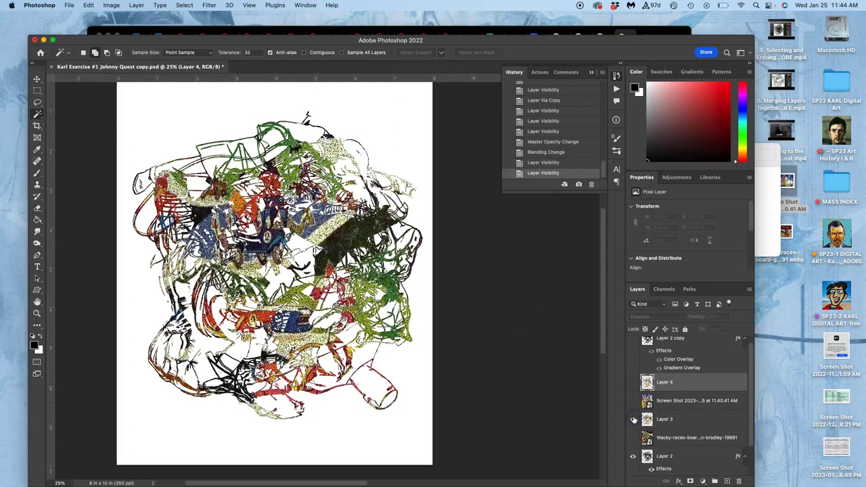
left_click(631, 383)
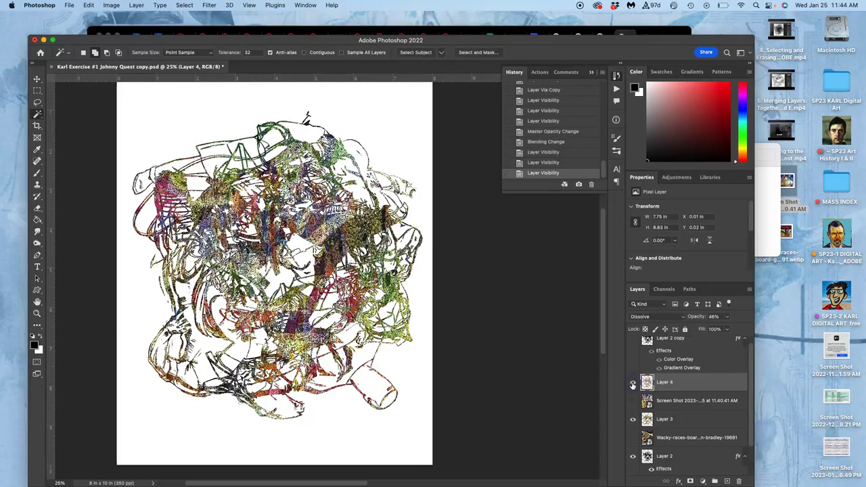
scroll(349, 325, "up", 5)
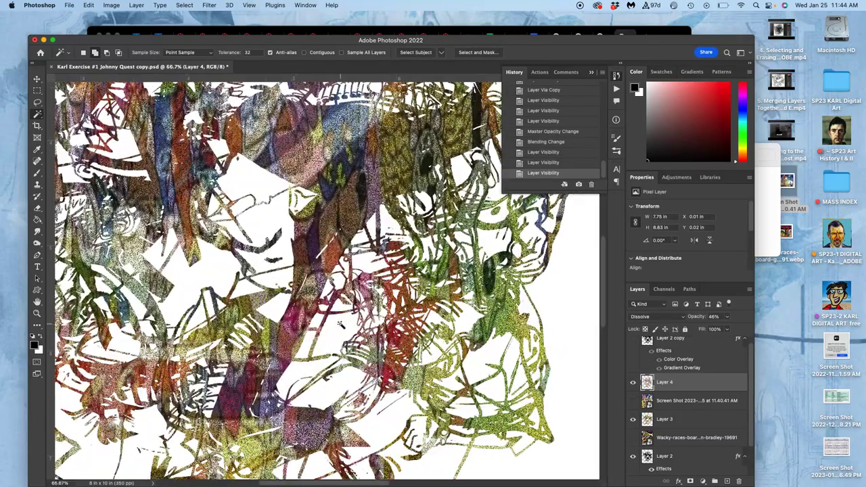
scroll(342, 326, "down", 5)
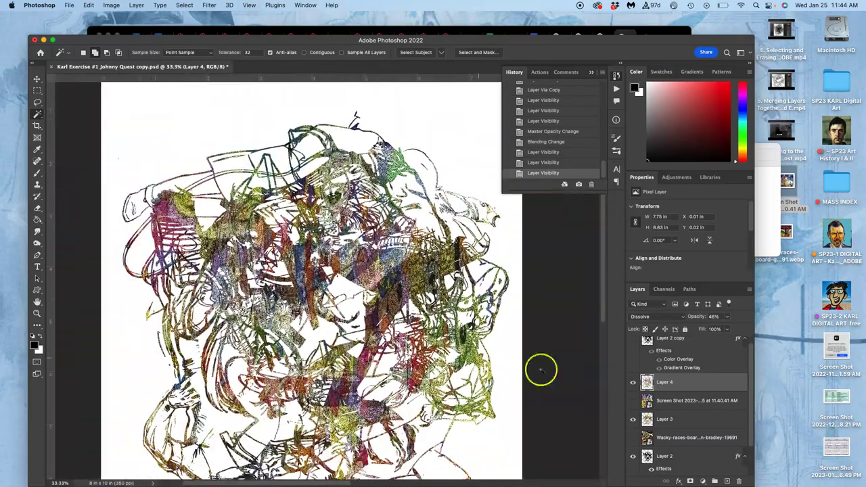
- Make Layer 2 copy's Multiply gradient tint visible again and lower its opacity to 9%
scroll(670, 358, "up", 1)
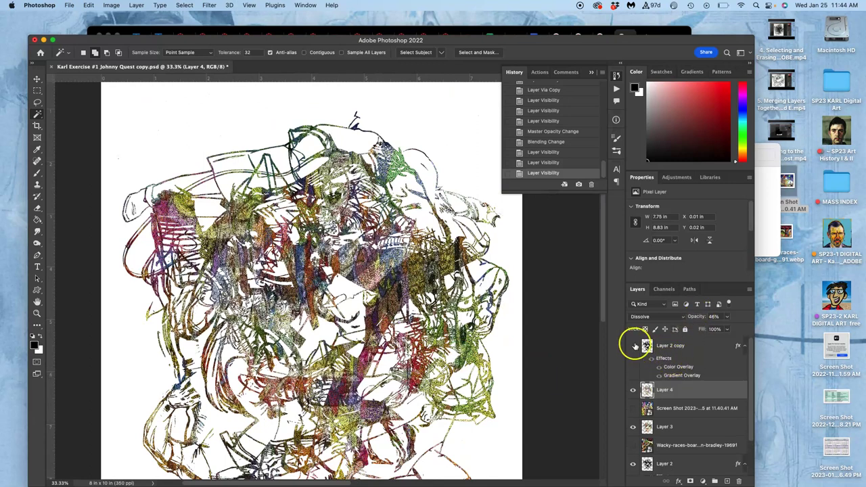
left_click(634, 346)
left_click(672, 347)
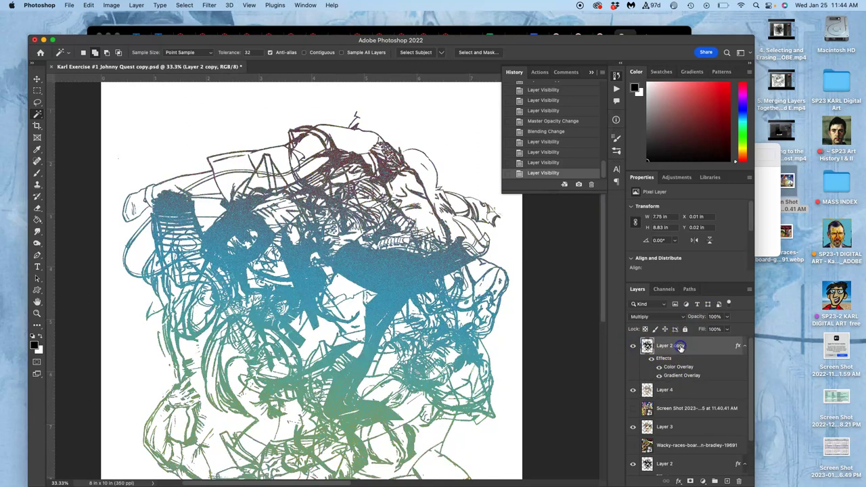
left_click(727, 317)
left_click_drag(704, 330, 693, 330)
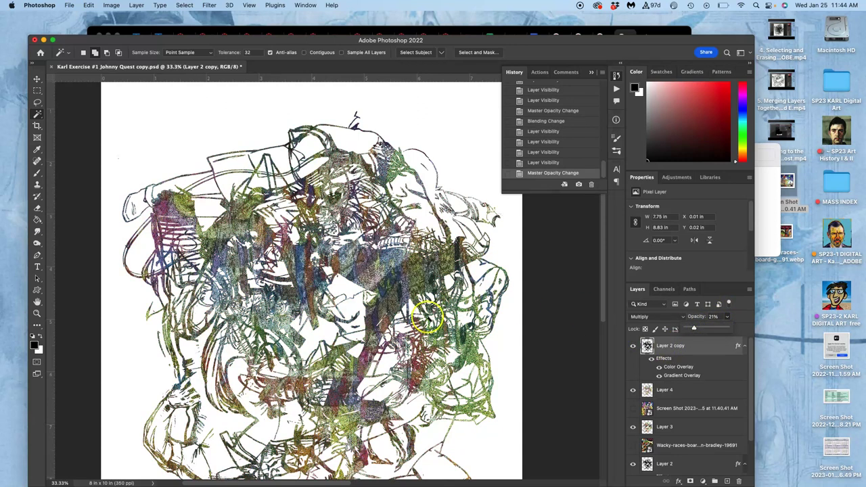
scroll(426, 318, "down", 3)
scroll(426, 318, "right", 3)
key("super+minus")
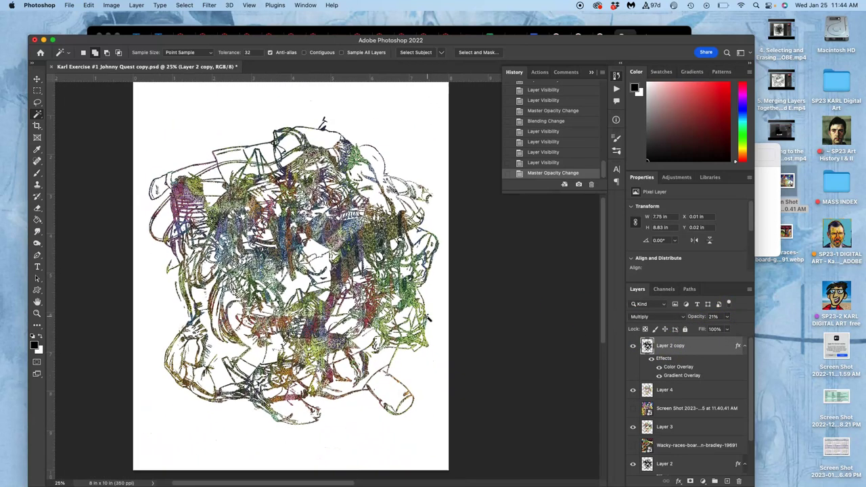
left_click(728, 318)
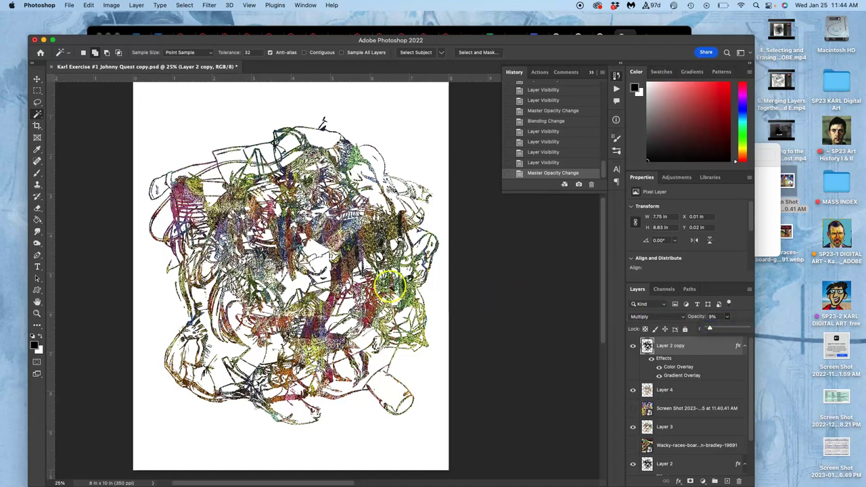
scroll(392, 286, "right", 3)
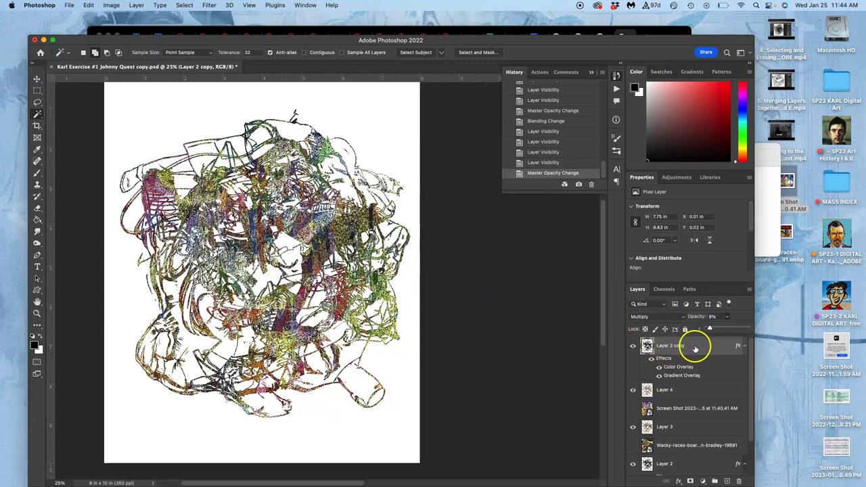
- Add a Normal-blend drop shadow to Layer 2 copy: 100% opacity, 27 px distance, 40% spread, 4 px size
double_click(660, 357)
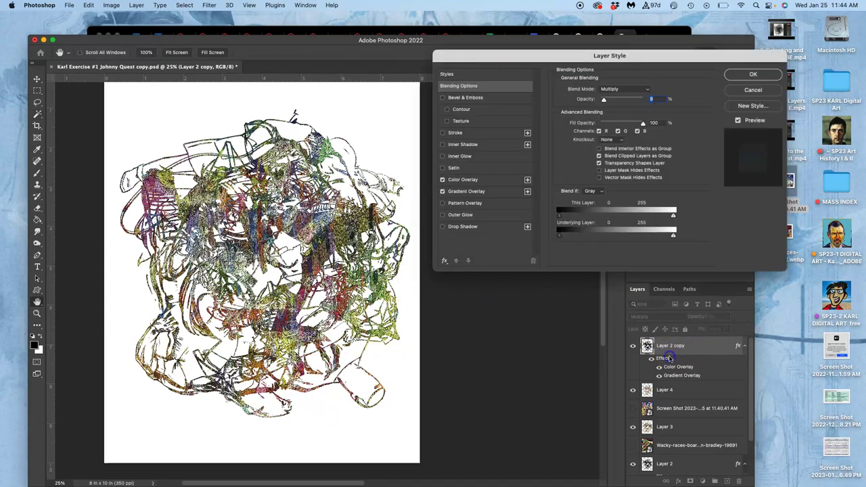
left_click(443, 227)
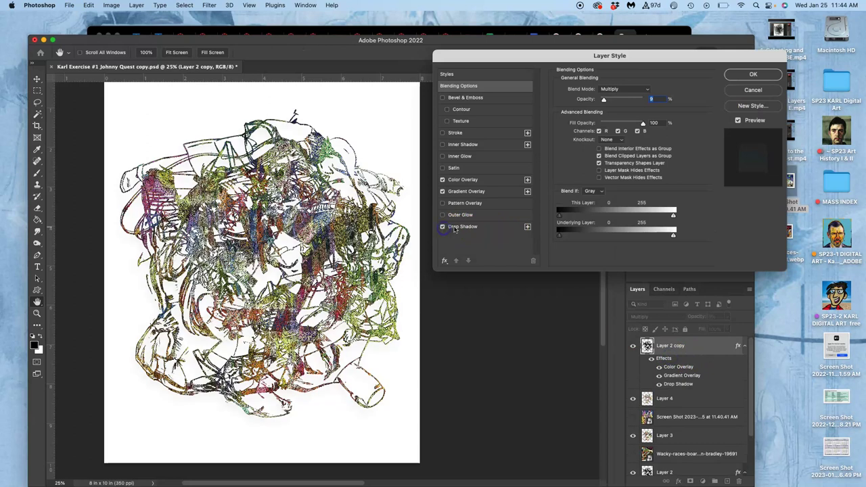
left_click(457, 228)
left_click_drag(602, 130, 598, 150)
left_click_drag(607, 103, 632, 102)
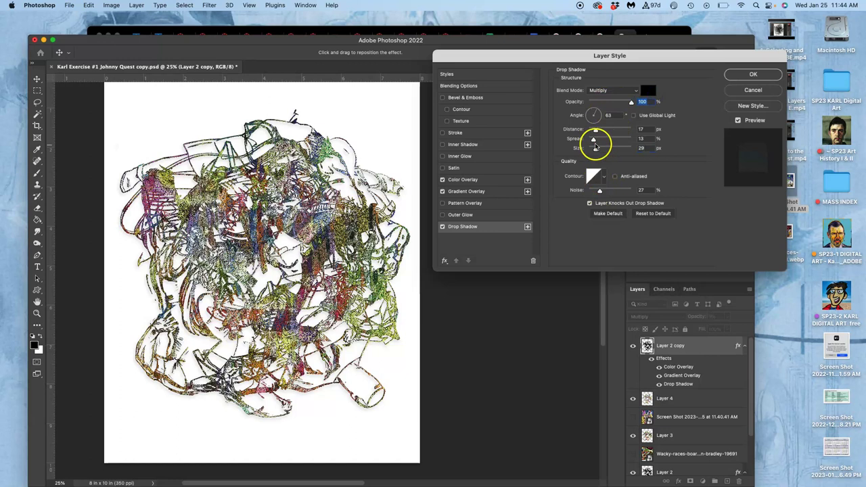
mouse_move(596, 133)
left_mouse_down()
mouse_move(603, 97)
mouse_move(596, 132)
mouse_move(605, 139)
left_mouse_up()
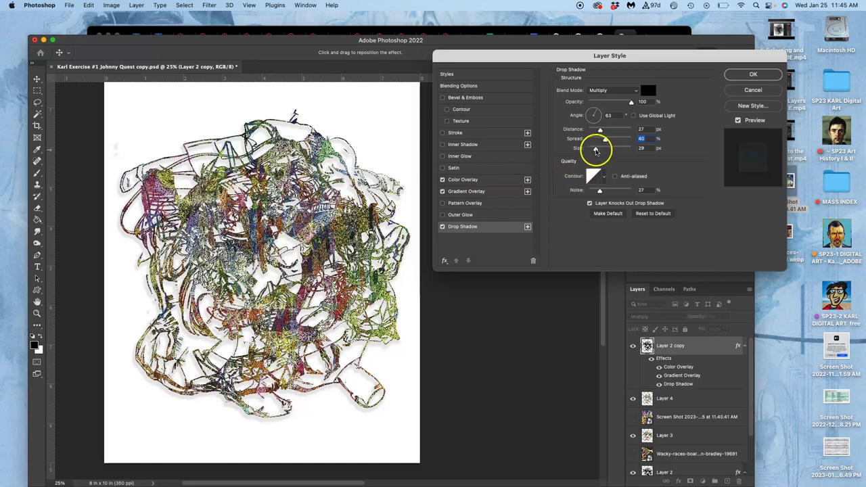
left_click_drag(599, 151, 590, 151)
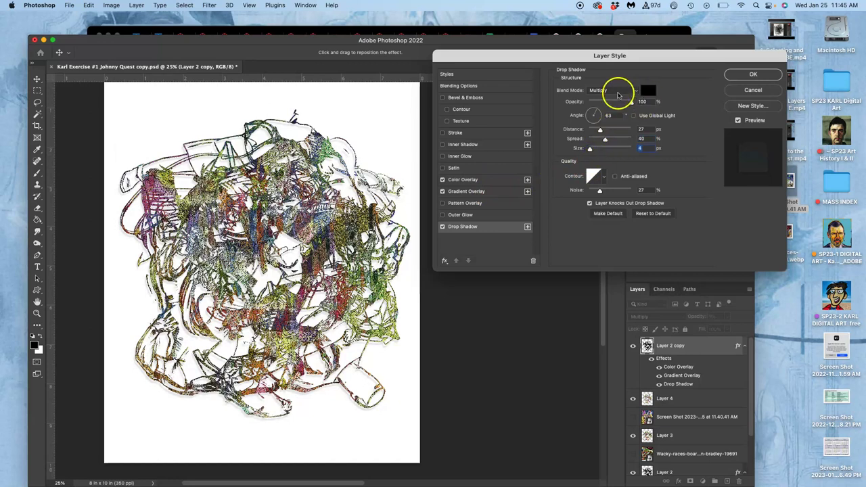
left_click(614, 90)
left_click(611, 60)
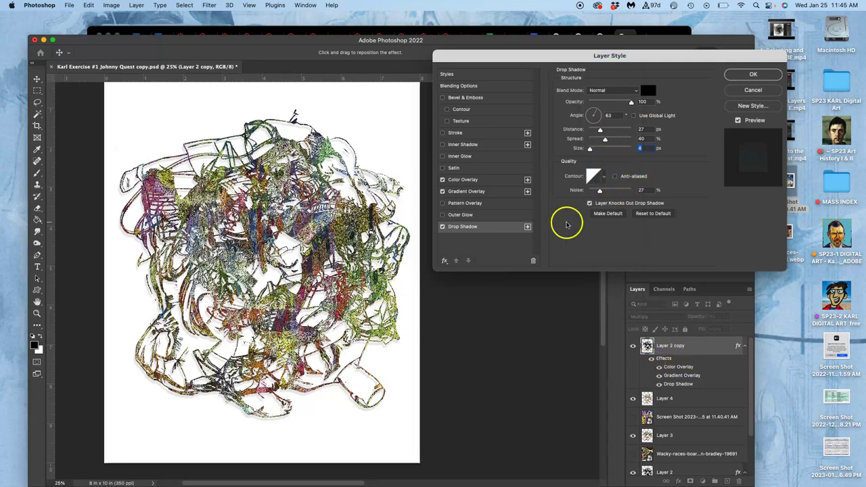
- Apply the drop shadow and hide the white Background layer to reveal transparency
left_click(750, 75)
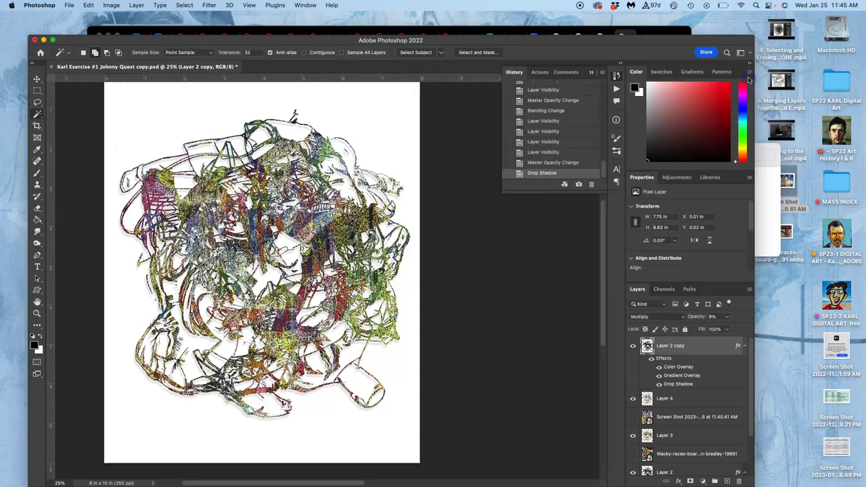
scroll(660, 359, "down", 2)
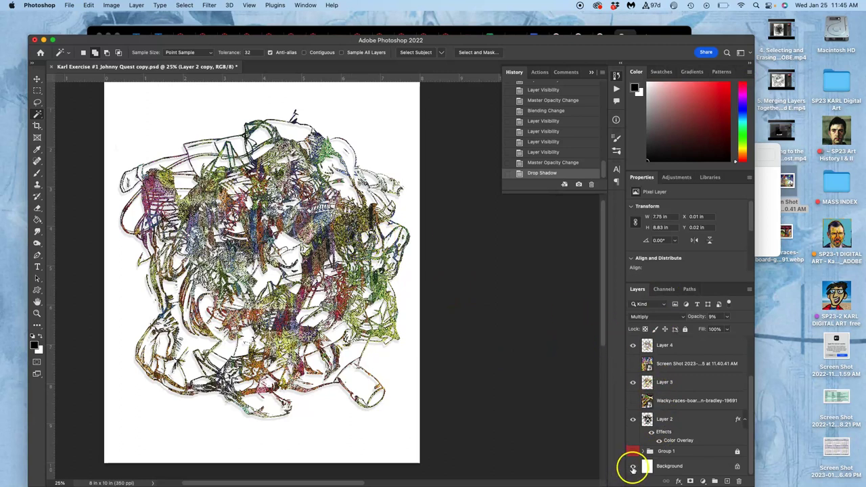
left_click(632, 466)
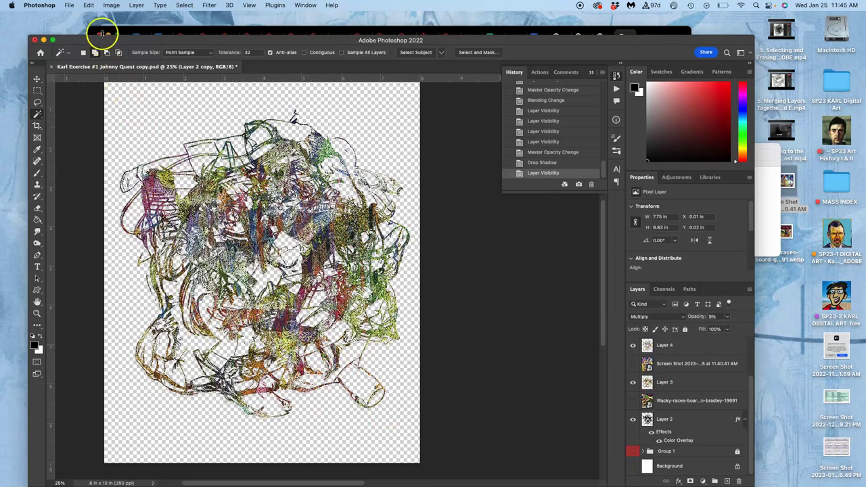
- Save a copy of the document as PNG with 'color' added to its name
left_click(69, 5)
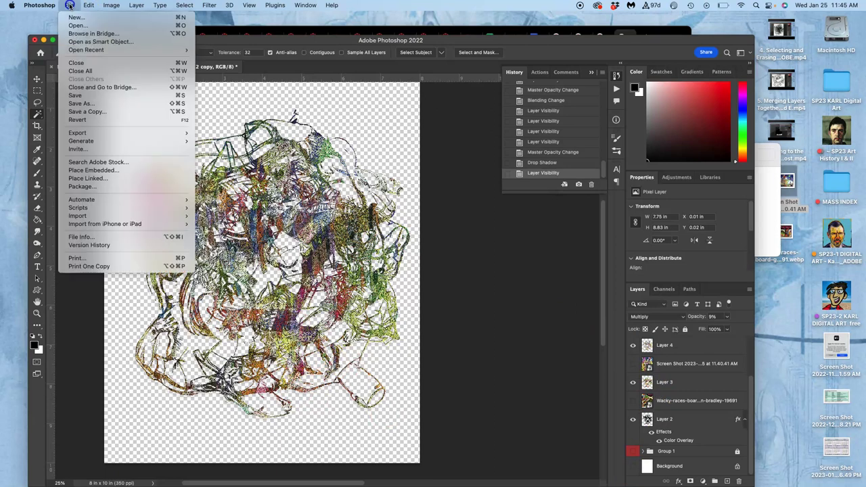
left_click(86, 111)
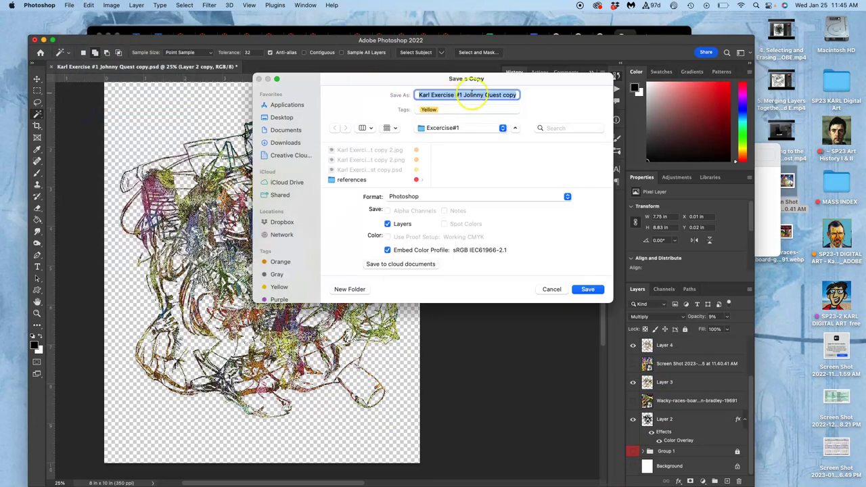
left_click(471, 95)
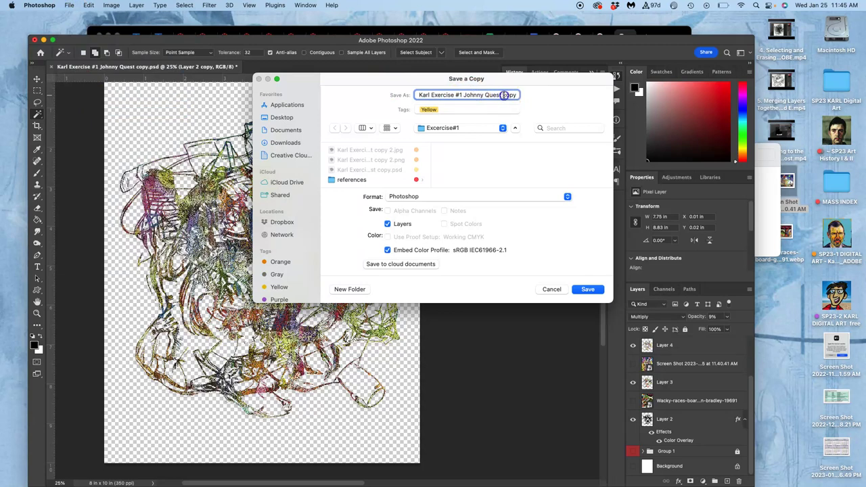
left_click(502, 95)
type("color copy 2.psd")
left_click(453, 196)
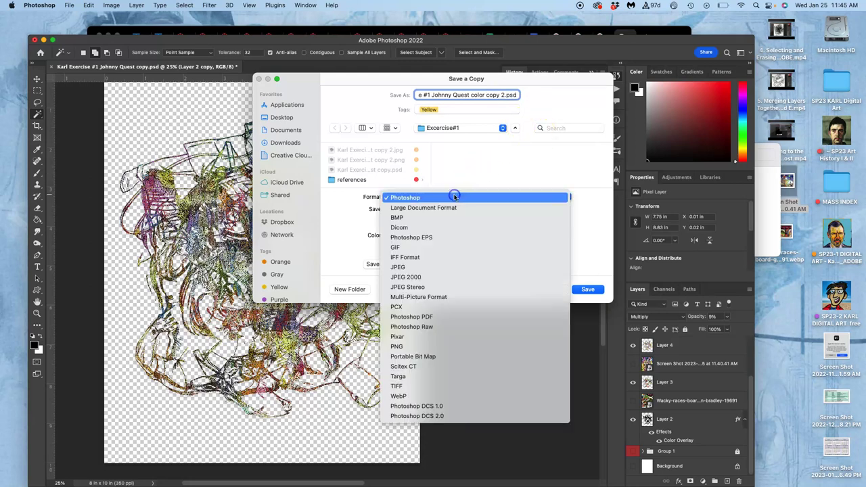
left_click(419, 347)
left_click(587, 290)
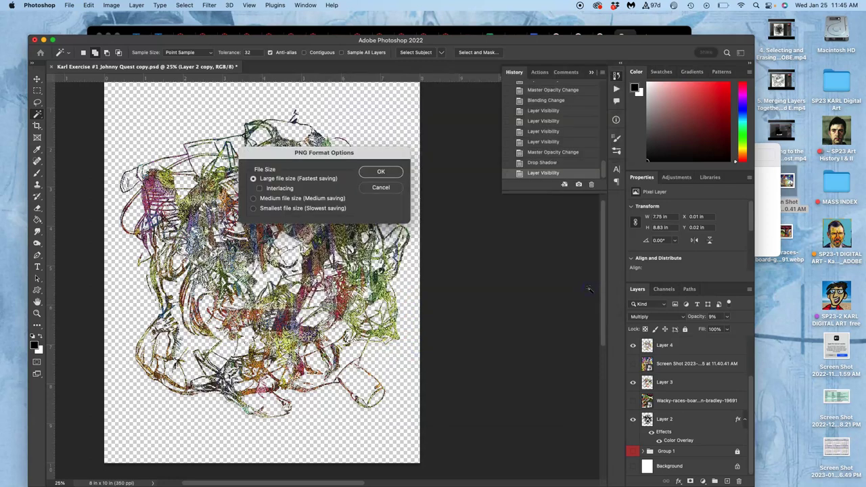
left_click(381, 173)
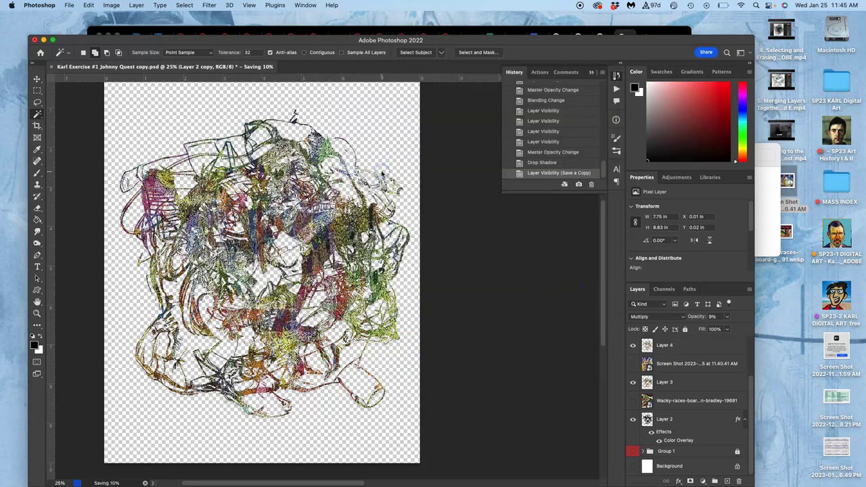
- Tag the new PNG file orange in the Exercise#1 Finder folder
left_click(778, 197)
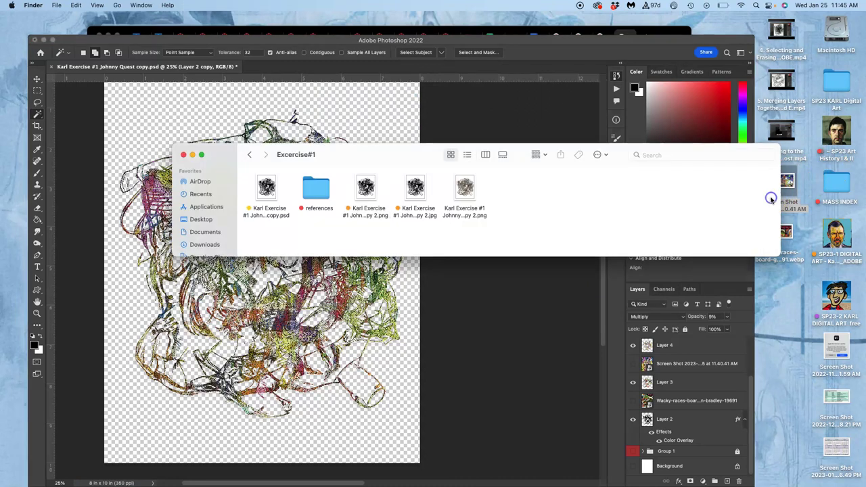
right_click(467, 215)
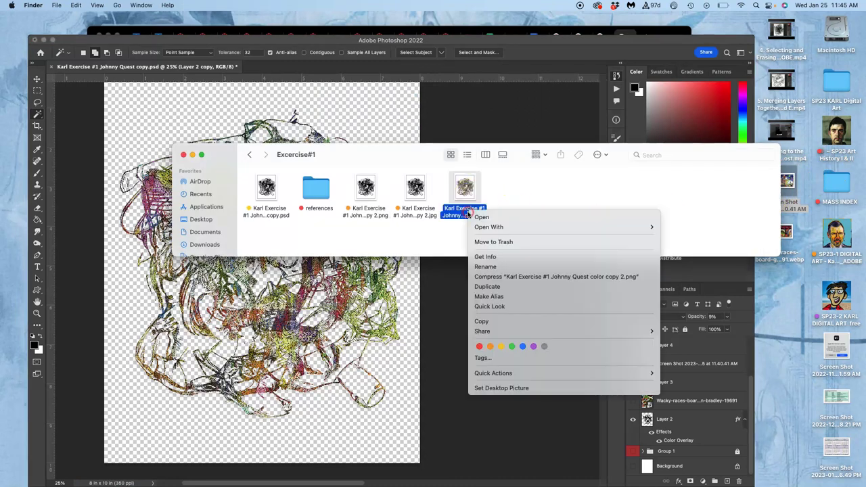
left_click(489, 346)
left_click(126, 31)
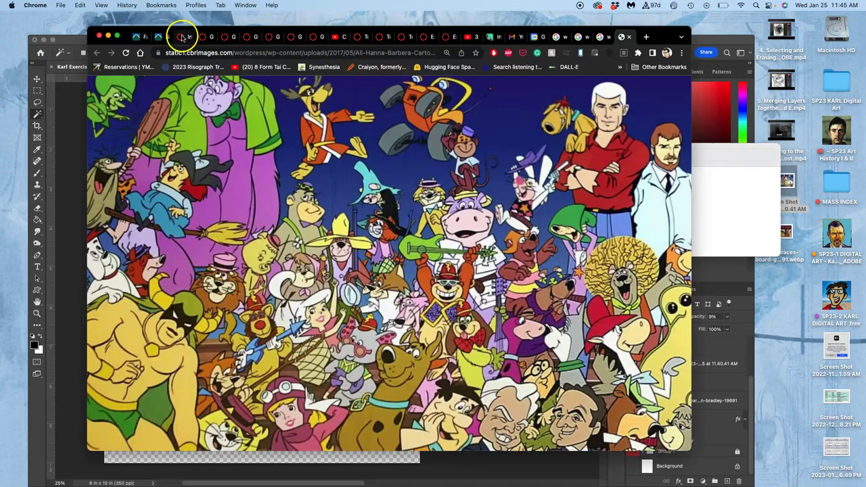
- Go to the Exercise #1 Line Art Jumble discussion and scroll to your own earlier reply
left_click_drag(135, 35, 129, 68)
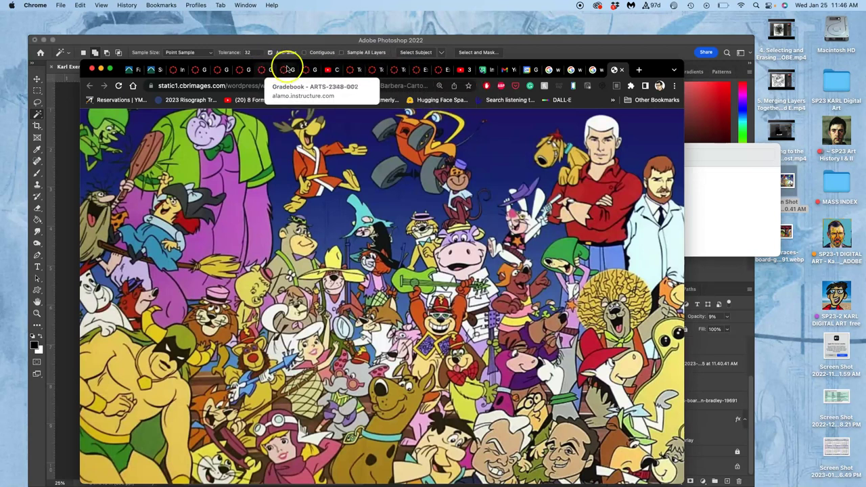
left_click(359, 71)
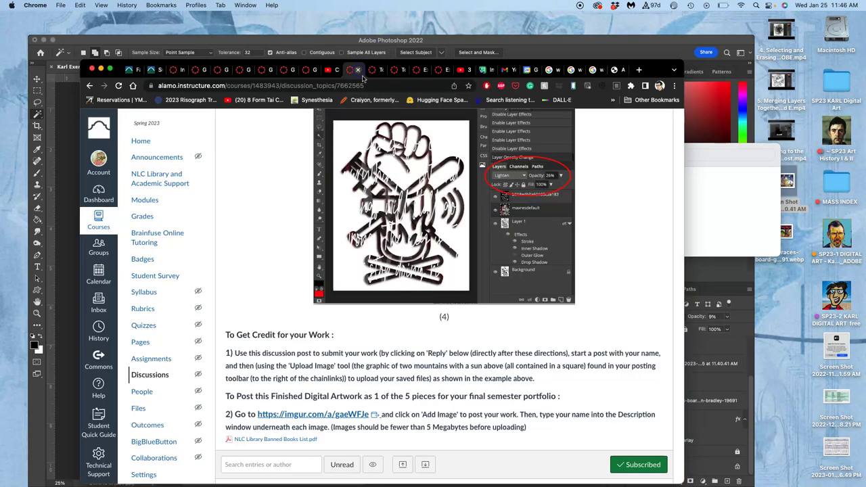
scroll(444, 282, "down", 10)
scroll(444, 282, "up", 3)
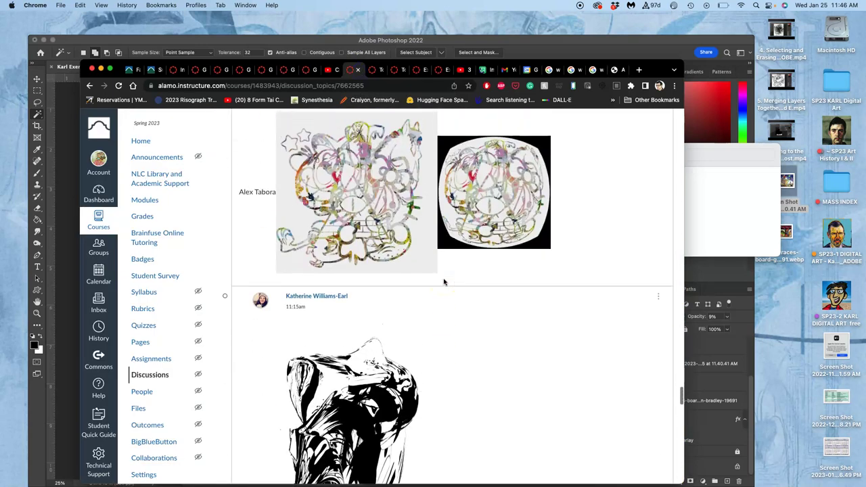
scroll(444, 282, "down", 10)
scroll(444, 282, "down", 15)
left_click(340, 262)
- Edit your reply and upload the colour-textured PNG from Finder below the black line drawing
left_click(658, 187)
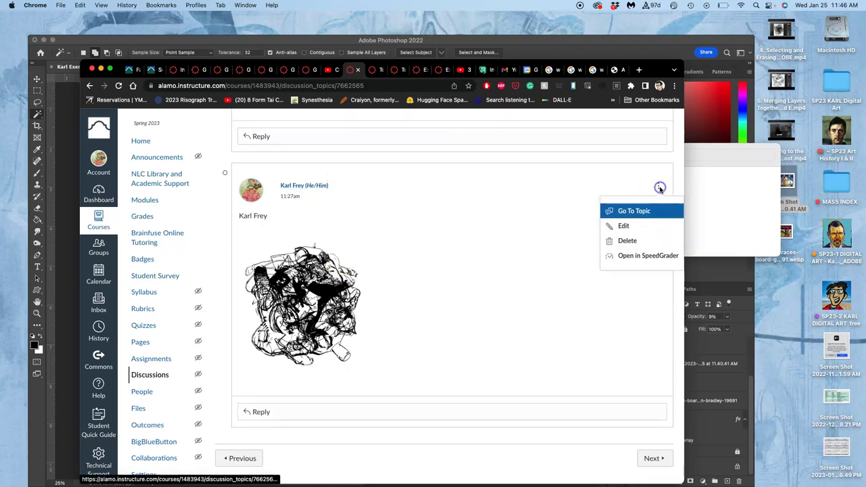
left_click(628, 225)
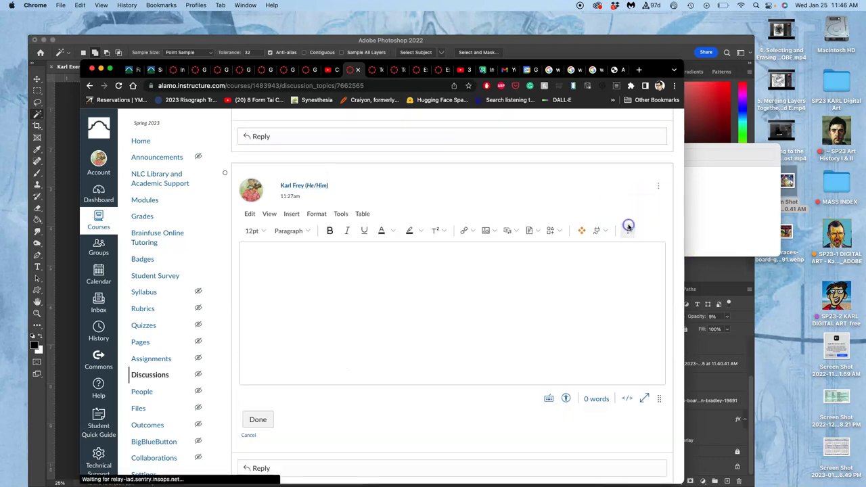
left_click(389, 331)
scroll(389, 333, "down", 2)
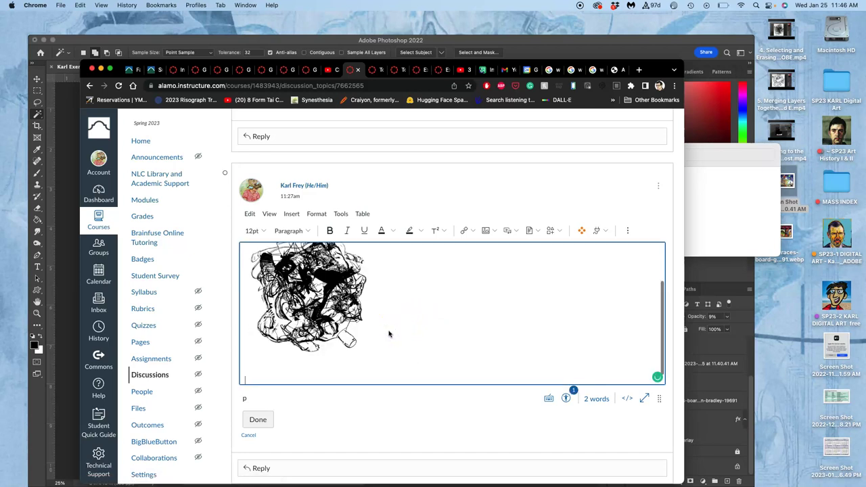
left_click(487, 232)
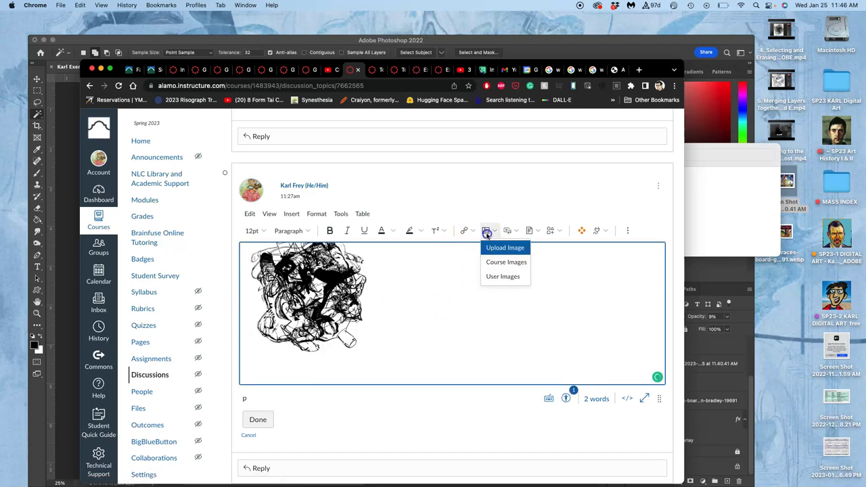
left_click(505, 248)
left_click(721, 188)
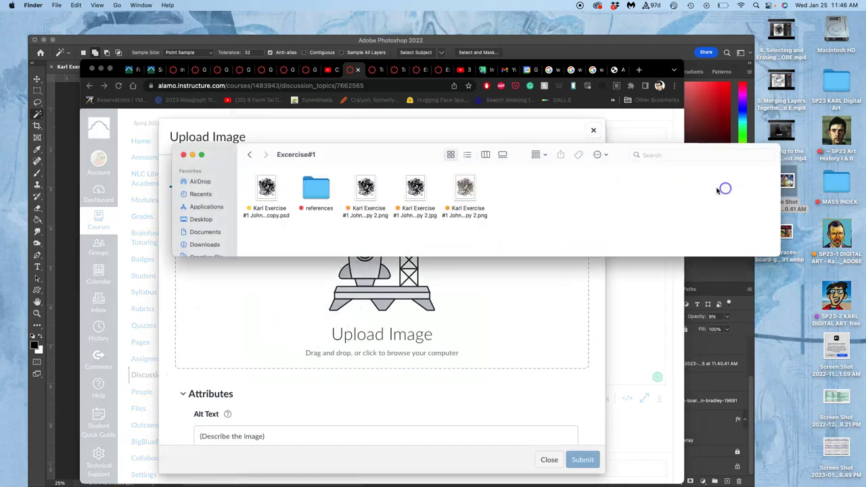
left_click_drag(474, 188, 419, 301)
left_click(583, 460)
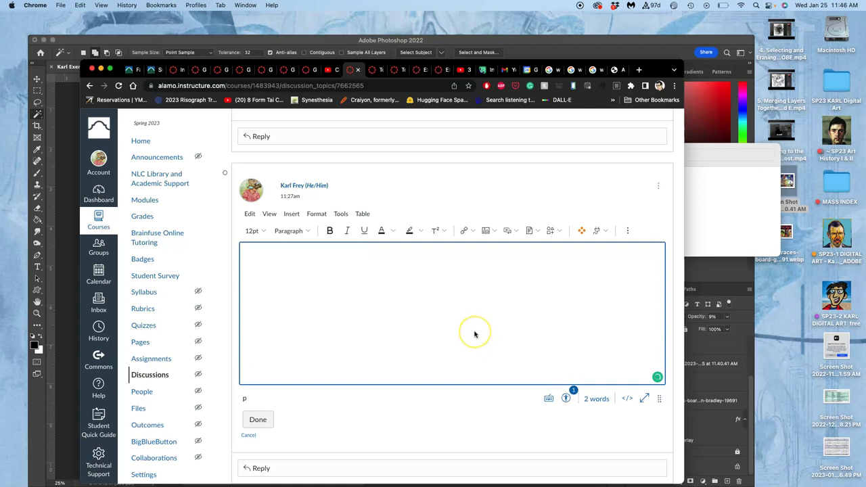
- Shrink the inserted PNG to about a third width and save the edited reply
scroll(474, 334, "up", 3)
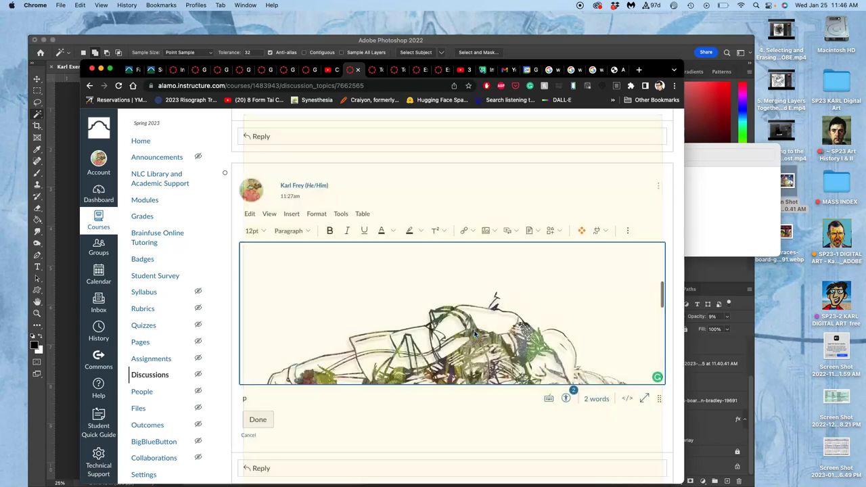
left_click(474, 333)
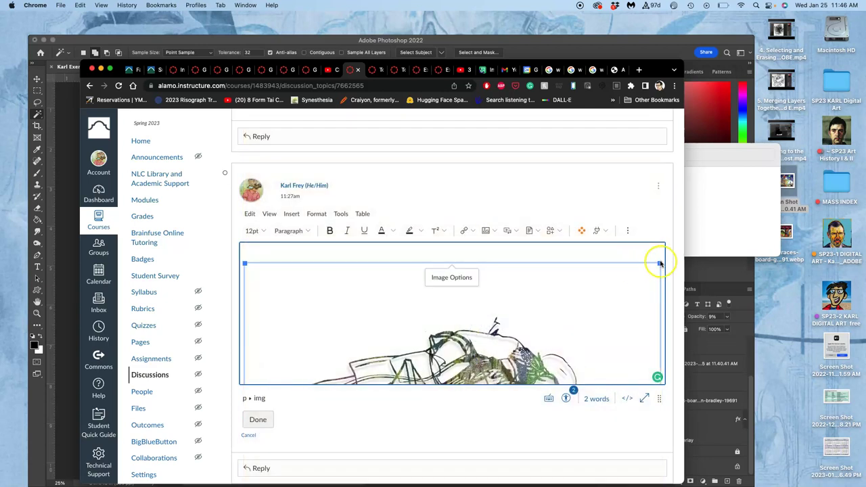
mouse_move(660, 264)
left_mouse_down()
mouse_move(499, 286)
mouse_move(388, 290)
left_mouse_up()
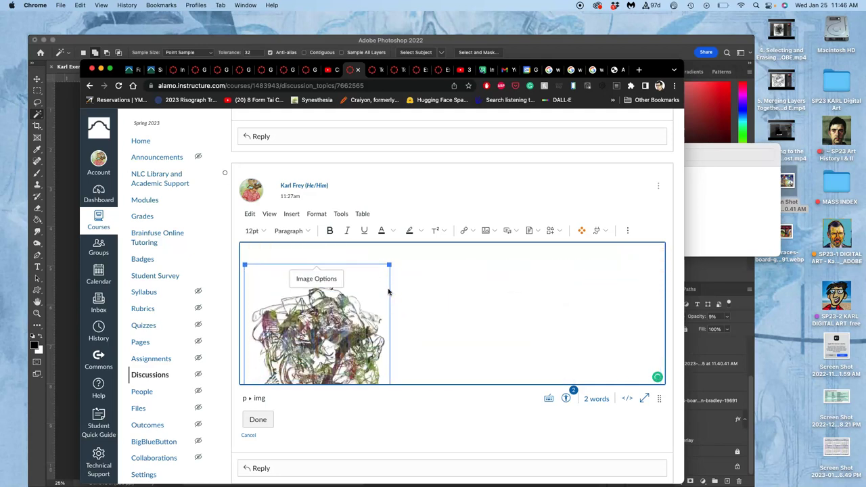
scroll(388, 292, "down", 3)
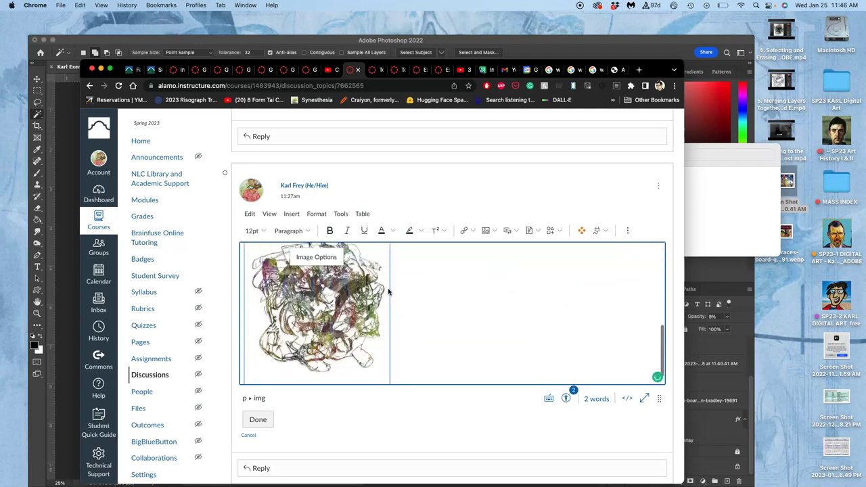
left_click(258, 420)
scroll(430, 375, "down", 2)
left_click(744, 226)
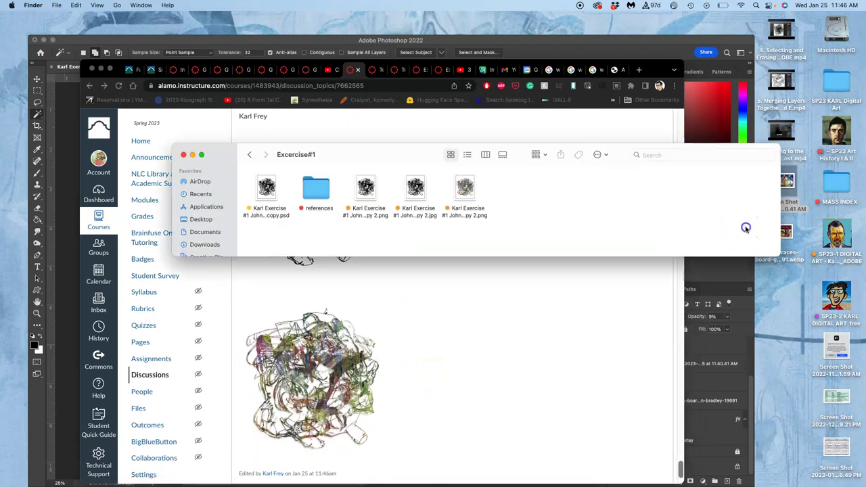
- Check the saved PNG in Preview, close it, and return to the Canvas reply
double_click(466, 187)
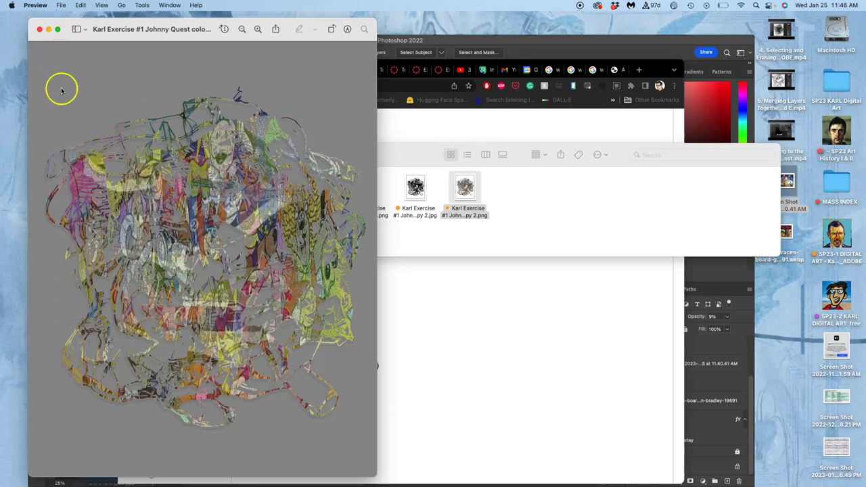
left_click(38, 31)
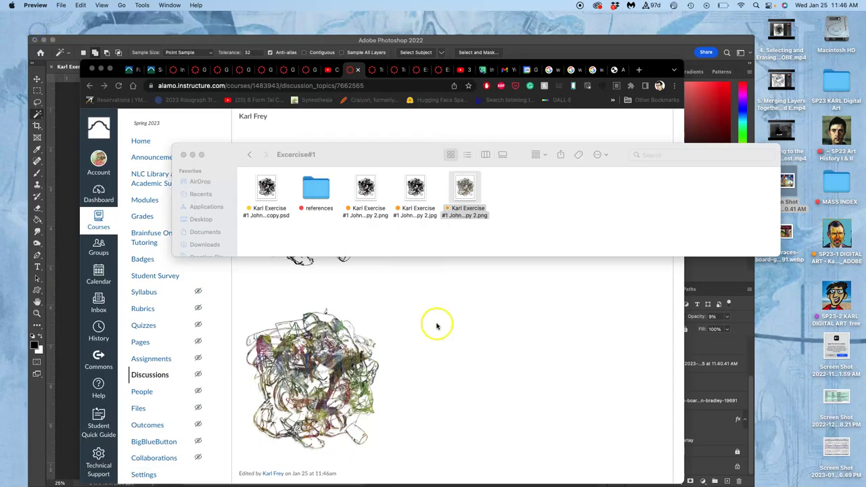
left_click(440, 326)
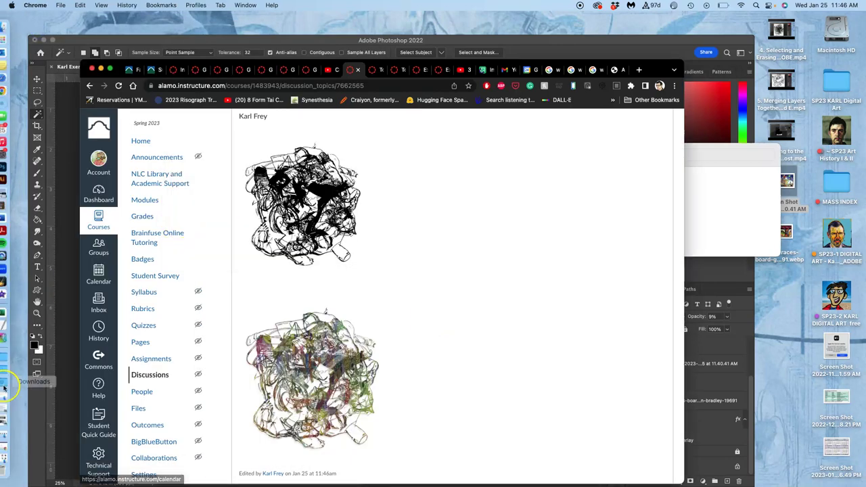